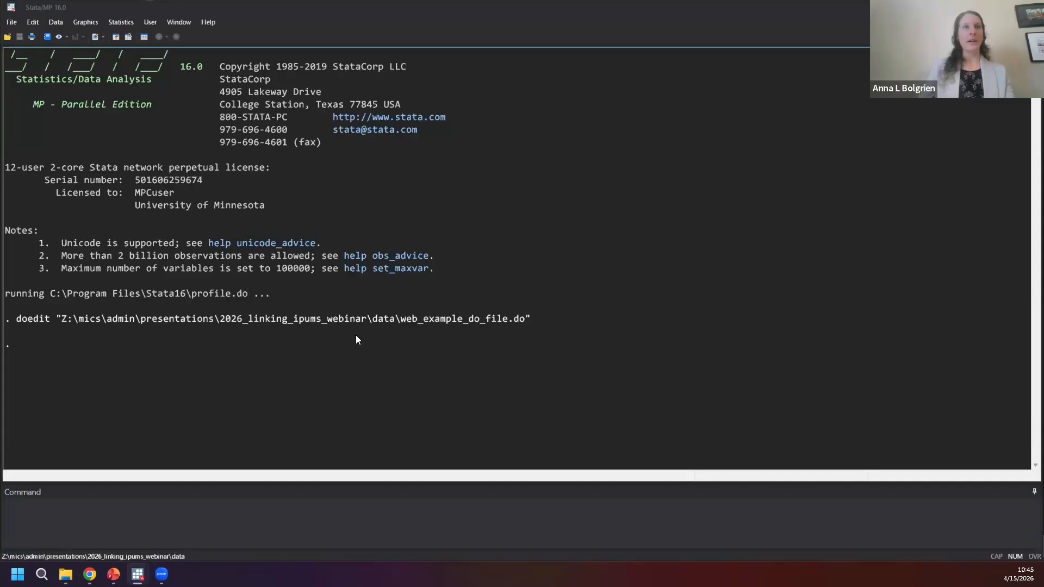
Load the dataset sl2017a_hl.dta, clearing any data in memory.
left_click(388, 513)
type("use sl2017a_hl.dta, clear")
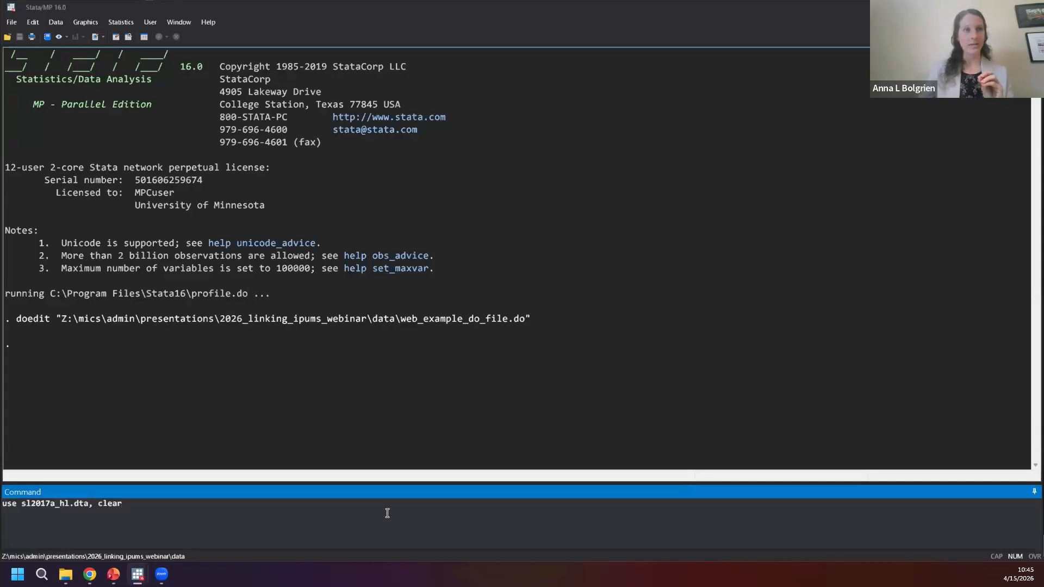
key("Return")
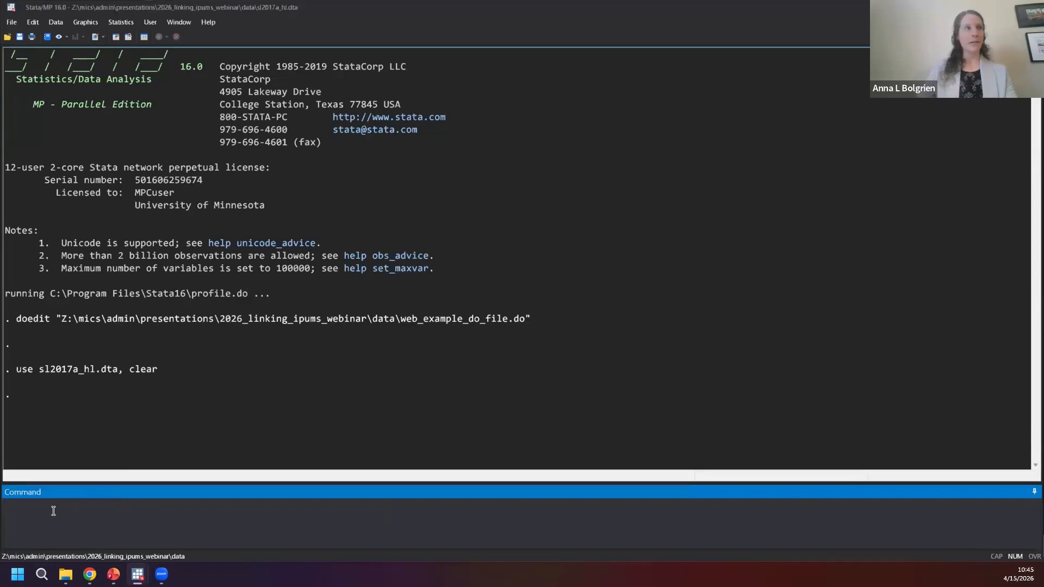
List lineno, relate, sex, age, linenomom and linenodad for the household with cluster 1 and hhno 9.
type("list ")
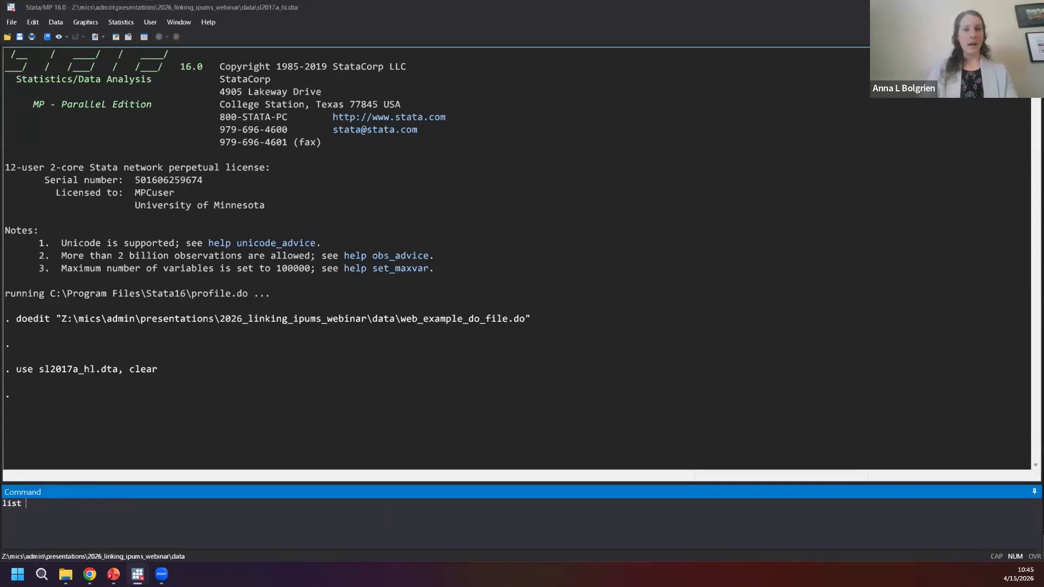
type("lineno")
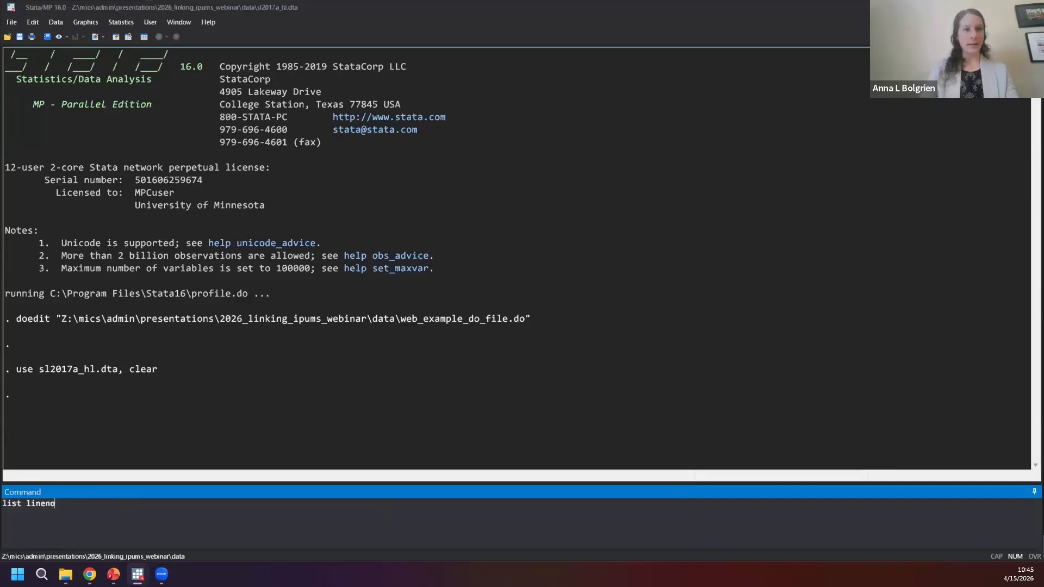
type(" relate ")
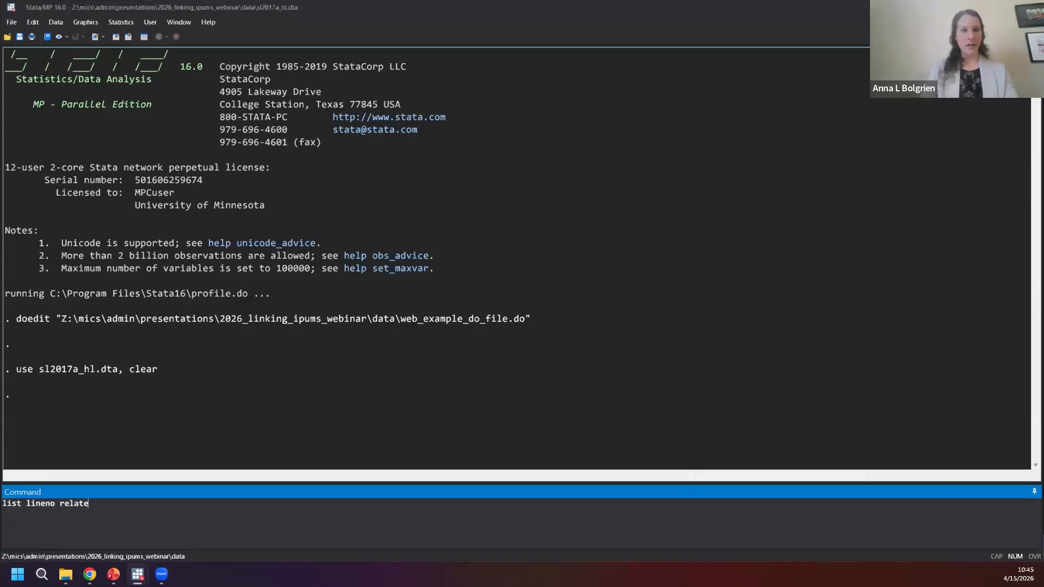
type("sex a")
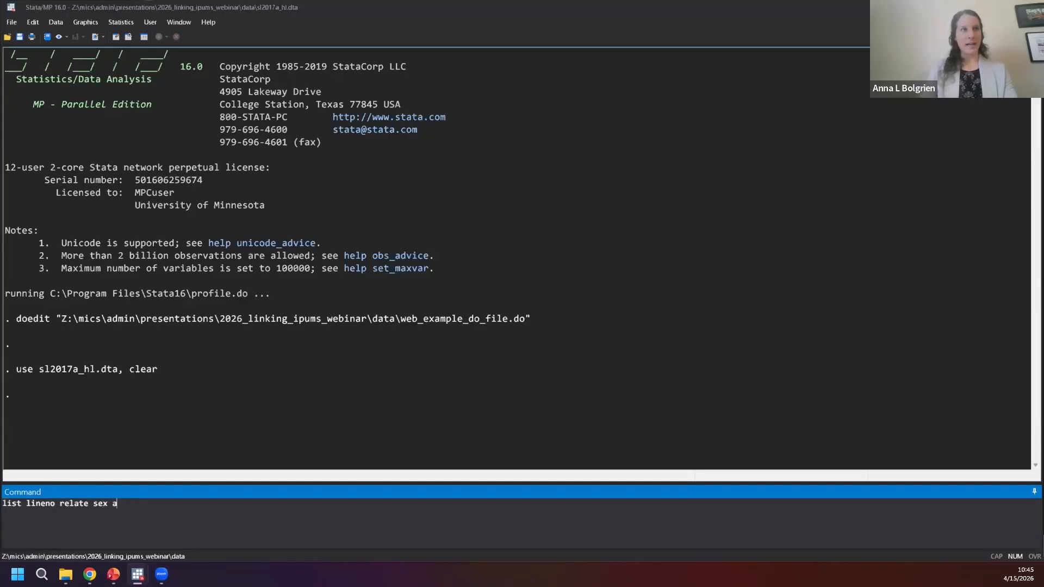
type("ge linenomom linenodad ")
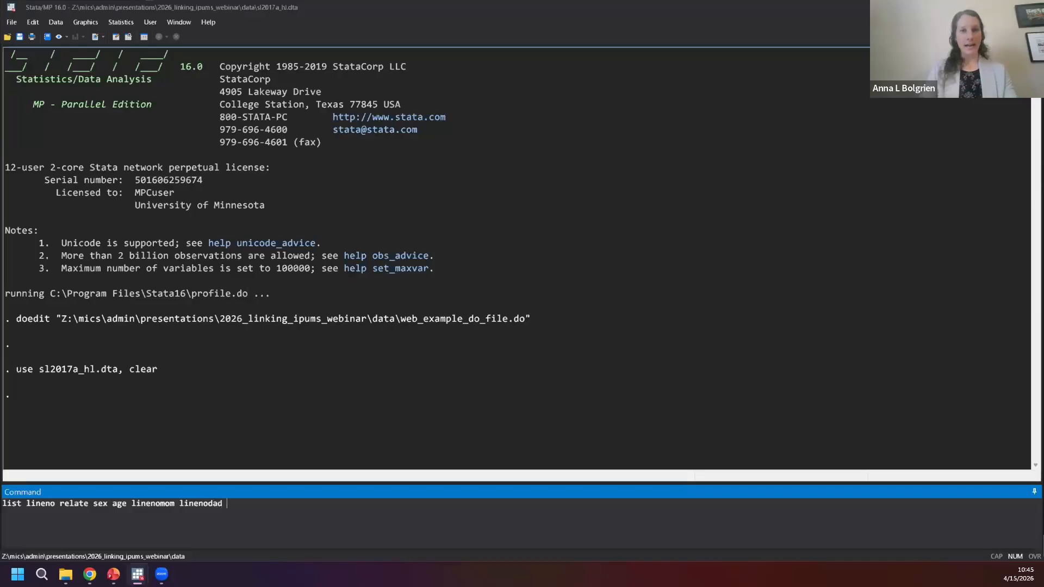
type("if cluster ")
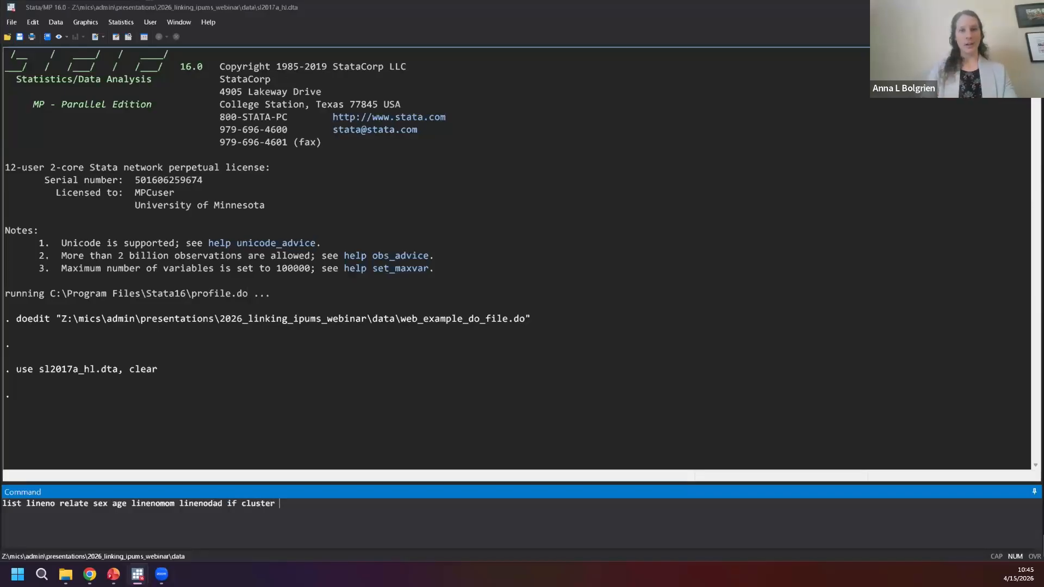
type("==1")
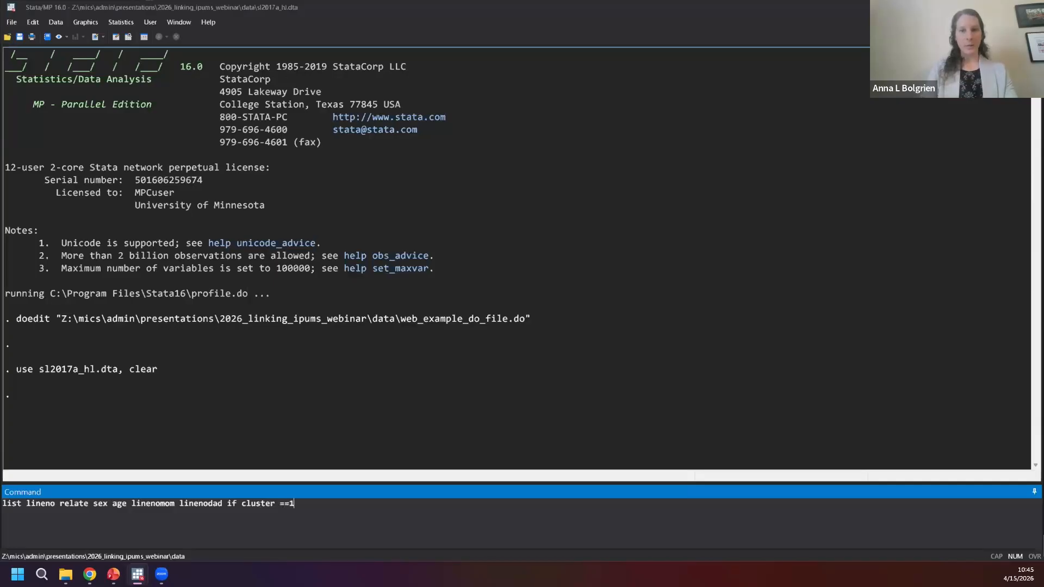
type(" & hhno==9")
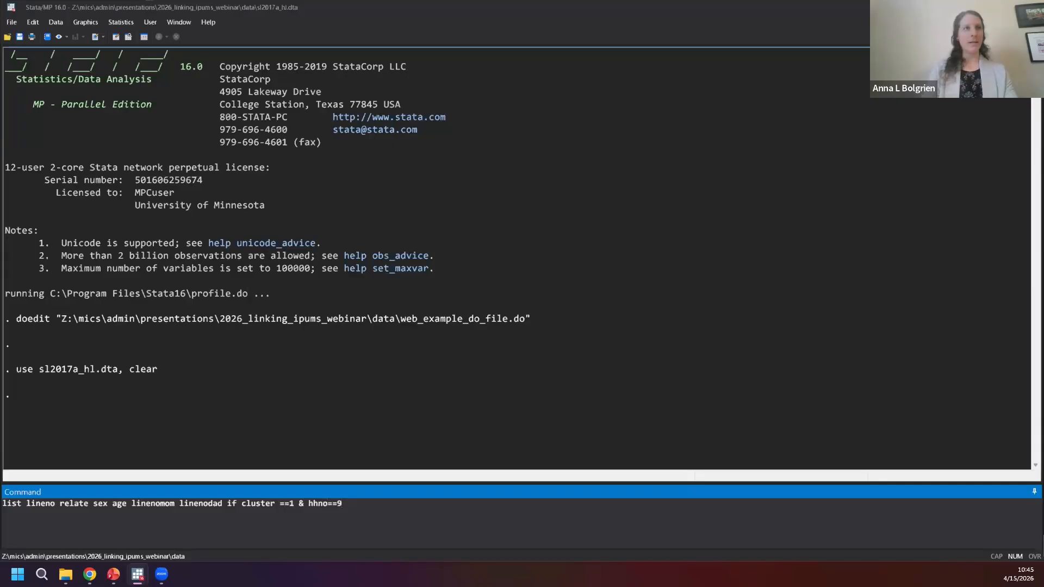
key("Return")
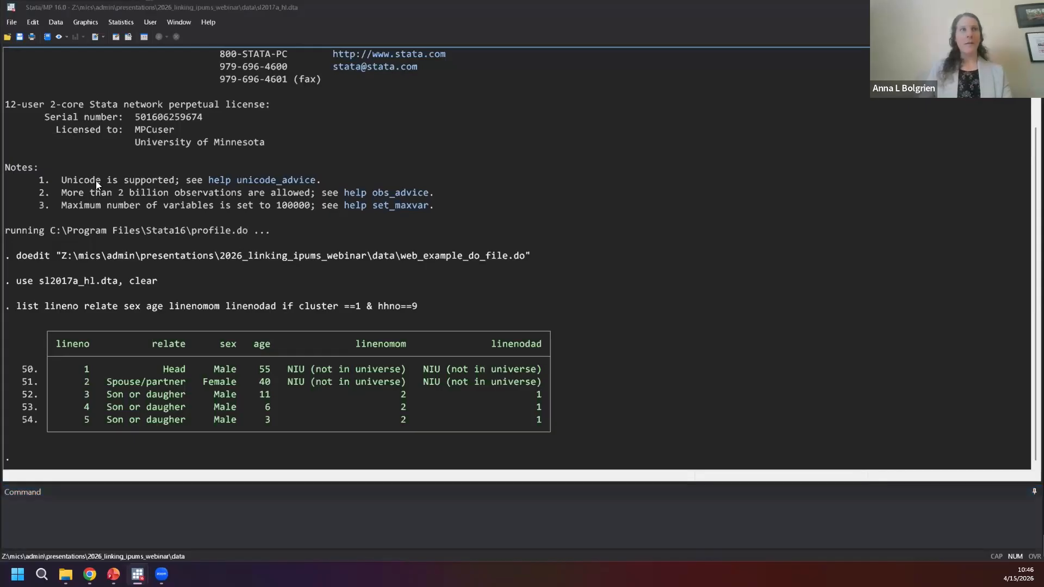
List lineno, relate, sex and age for the household with cluster 4 and hhno 15.
left_click(114, 519)
type("list lineno relate sex age  if cluster==4 & hhno==15")
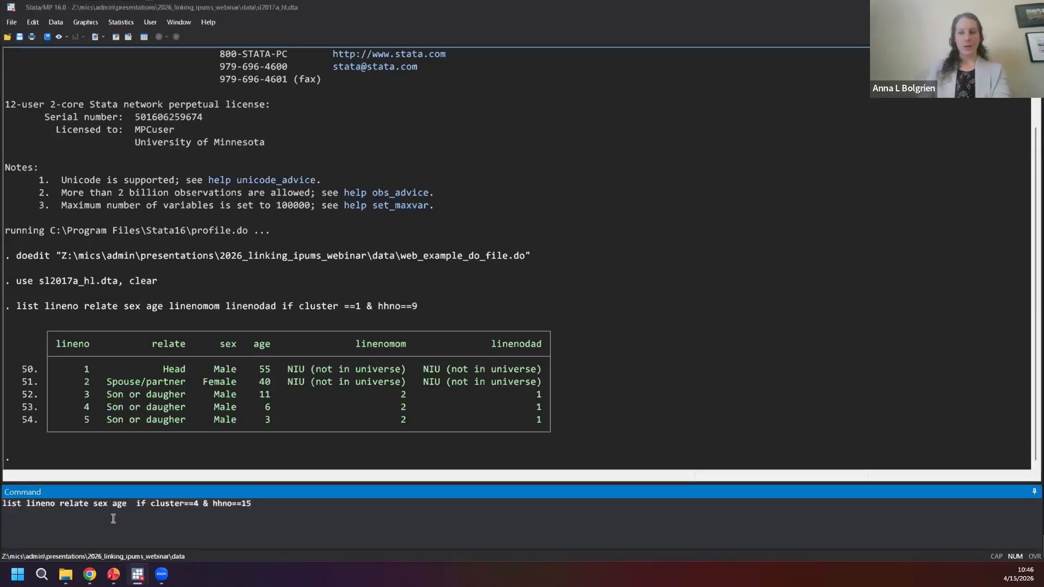
key("Return")
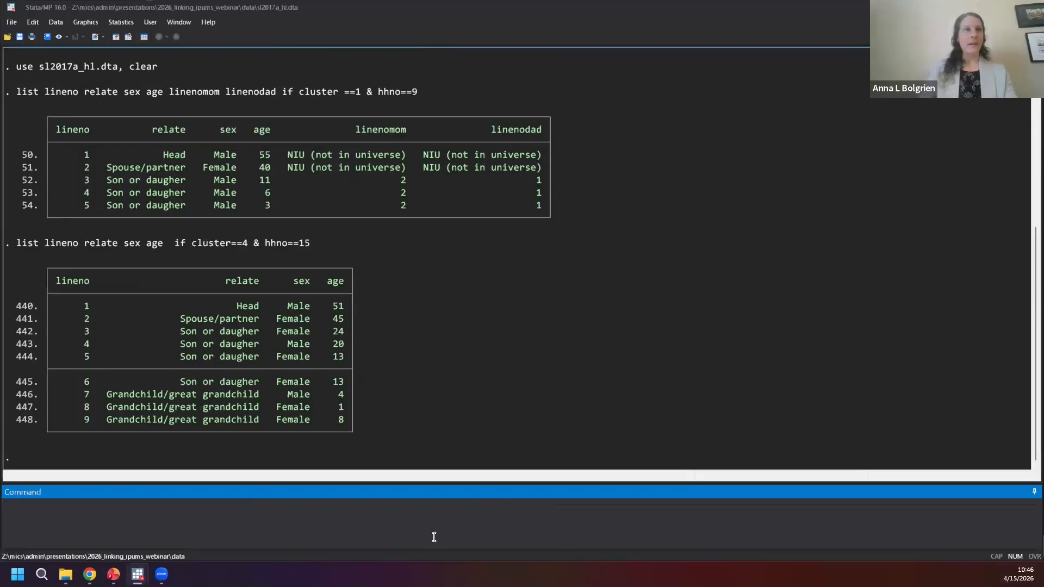
Rerun the cluster 4, hhno 15 listing with linenomom and linenodad added after age.
key("Up")
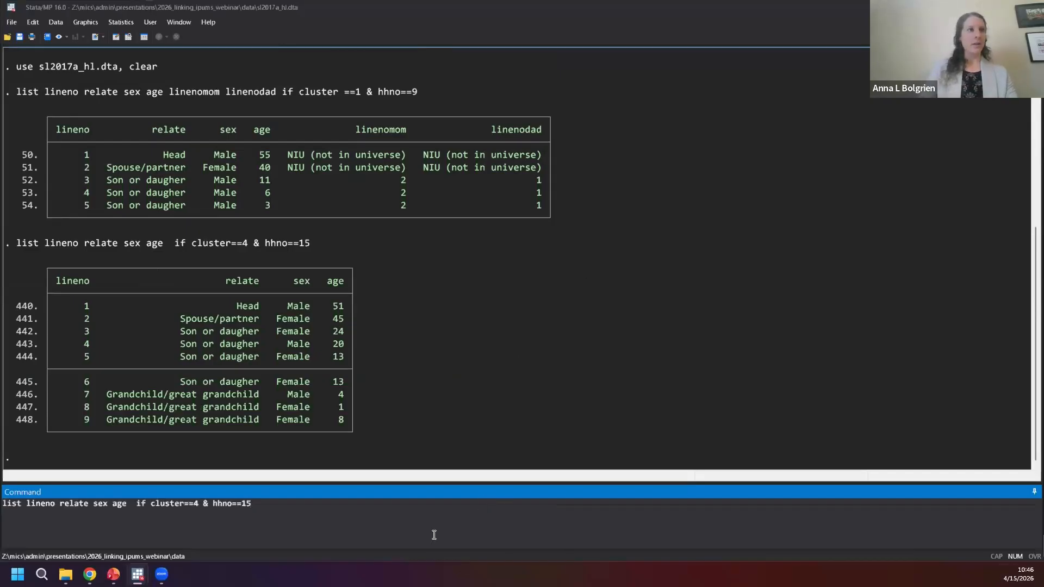
left_click(129, 502)
type("lienom")
key("BackSpace")
key("BackSpace")
key("BackSpace")
key("BackSpace")
type("e")
key("BackSpace")
type("nenomom ")
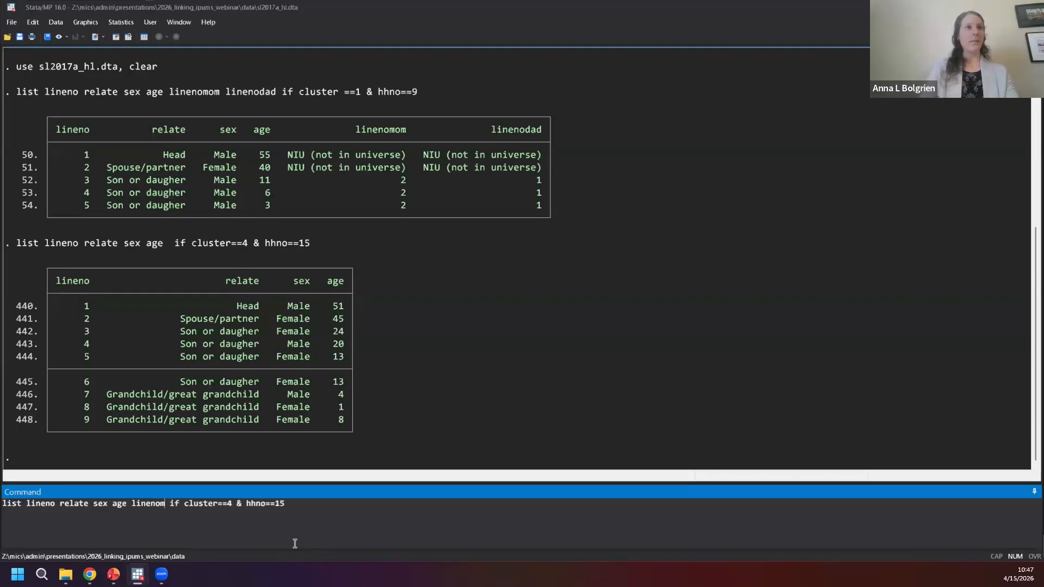
type("linenodad")
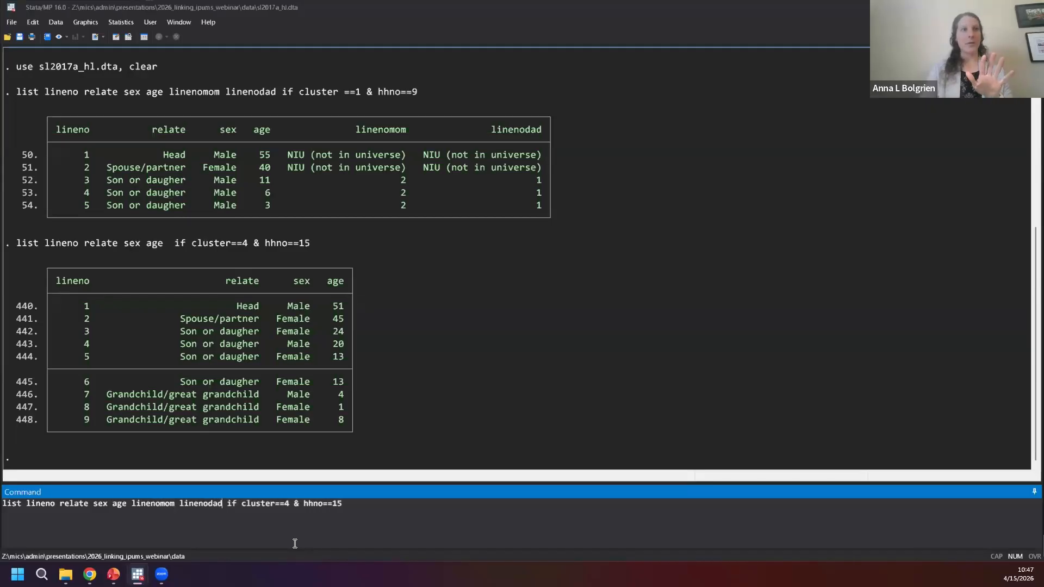
key("Return")
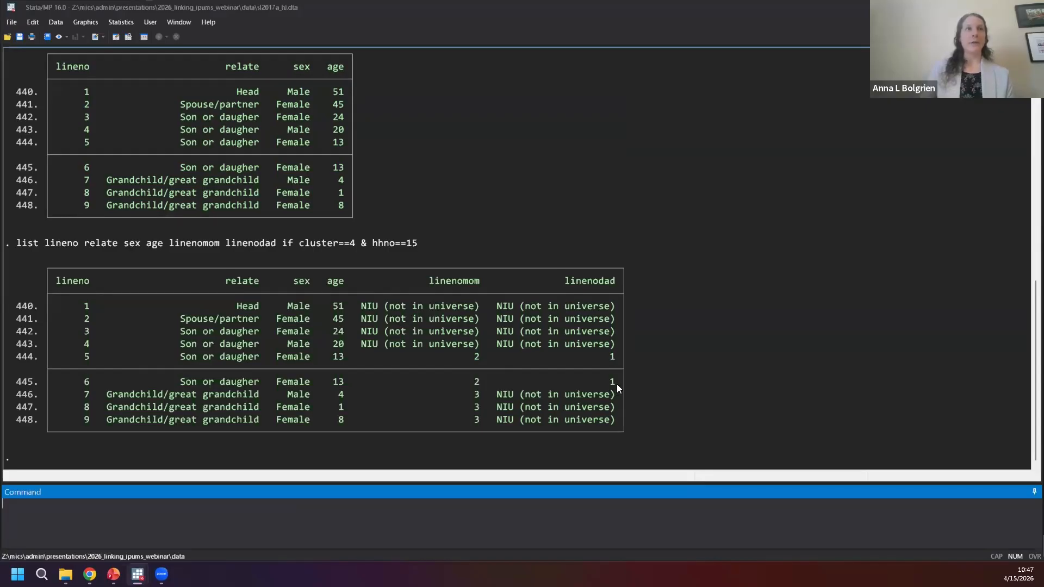
Examine the parent line numbers in rows 5–6 and 7–9 of the newest listing, then compare them with the women in rows 2–3.
left_click_drag(623, 381, 10, 356)
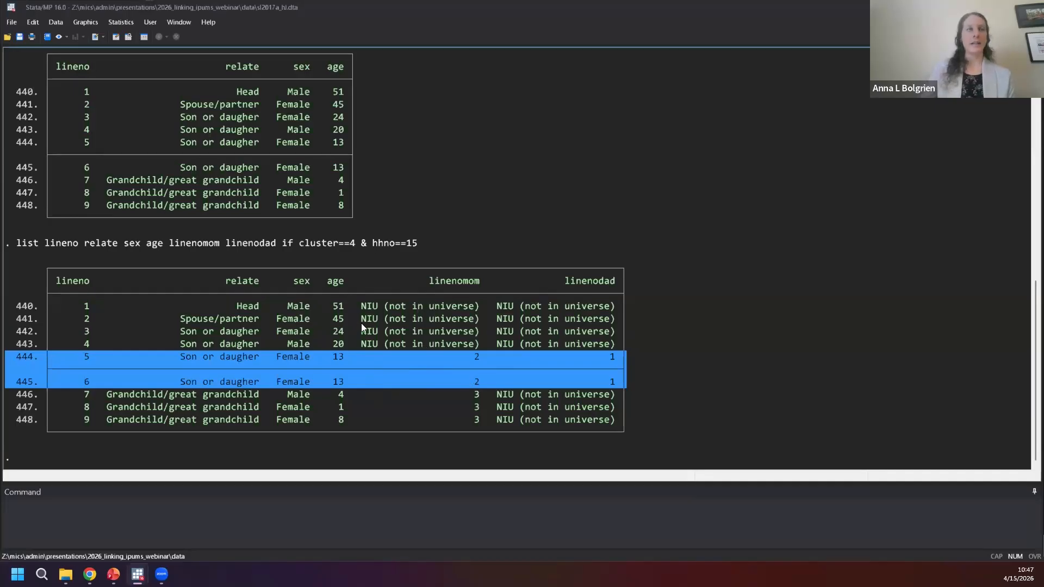
left_click_drag(618, 419, 7, 394)
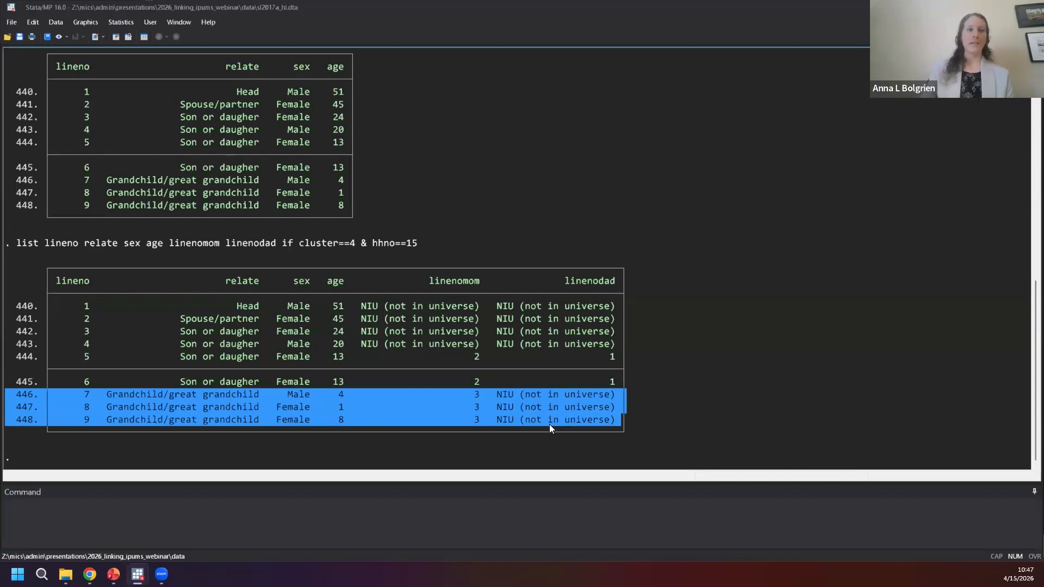
left_click(675, 437)
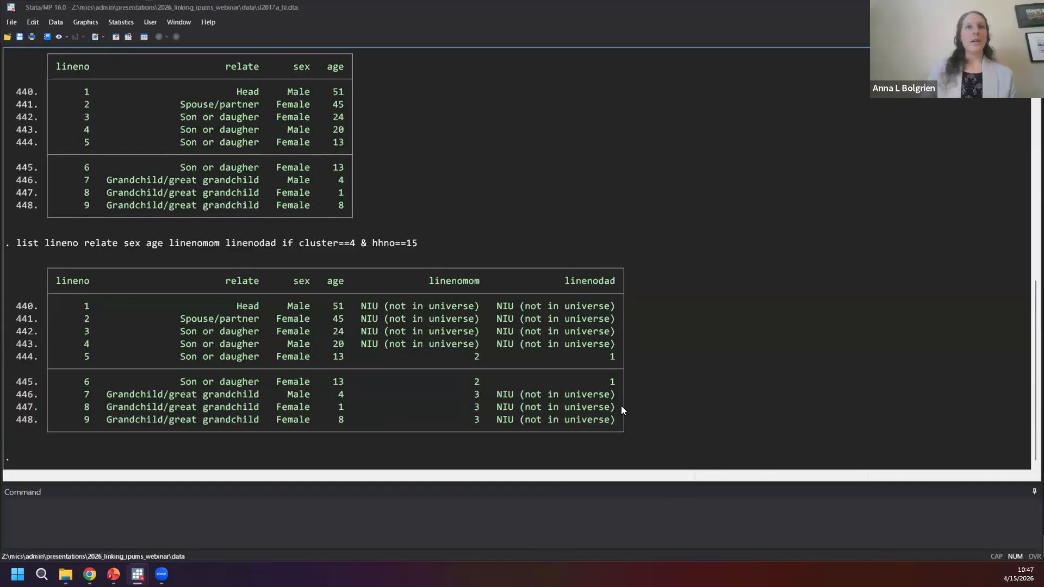
left_click_drag(620, 407, 9, 398)
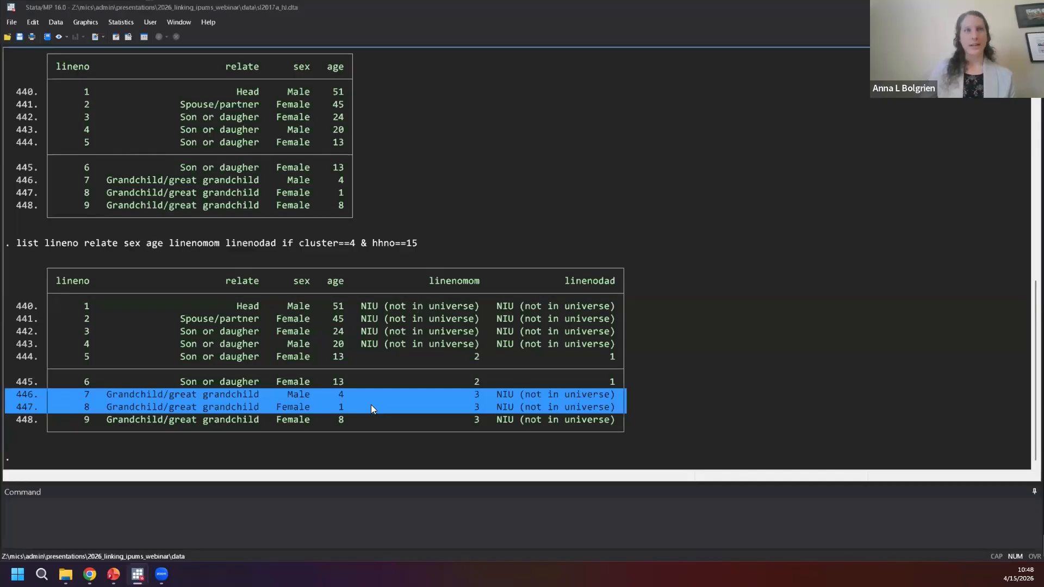
left_click_drag(617, 332, 75, 320)
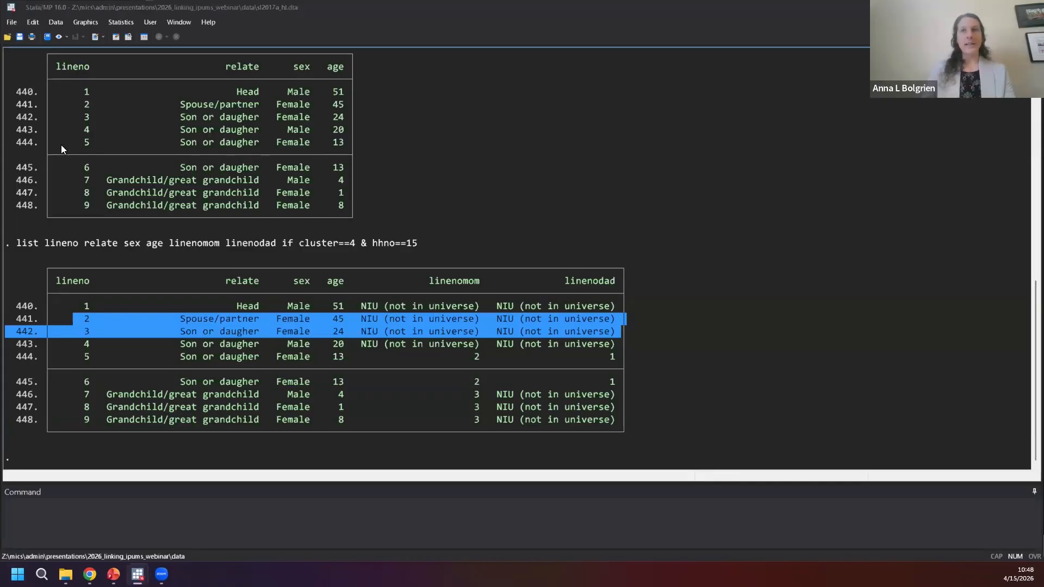
Load the child dataset sl2017a_ch.dta, clearing the data in memory.
left_click(191, 519)
type("use sl2017a_ch.dta, clear")
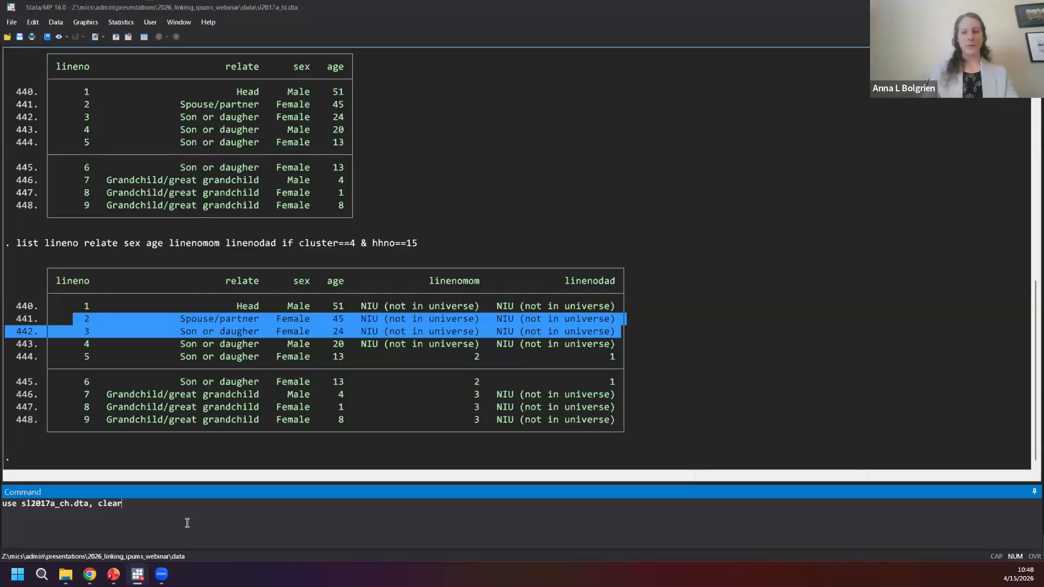
key("Return")
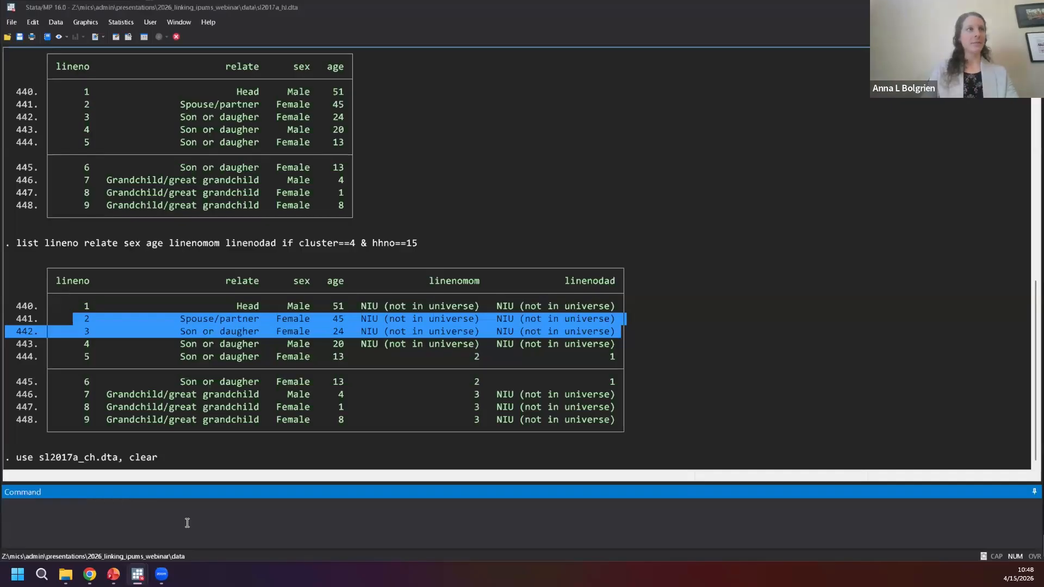
List linech, sexch, agech and linemc for the children in cluster 4, hhno 15.
type("list linech se")
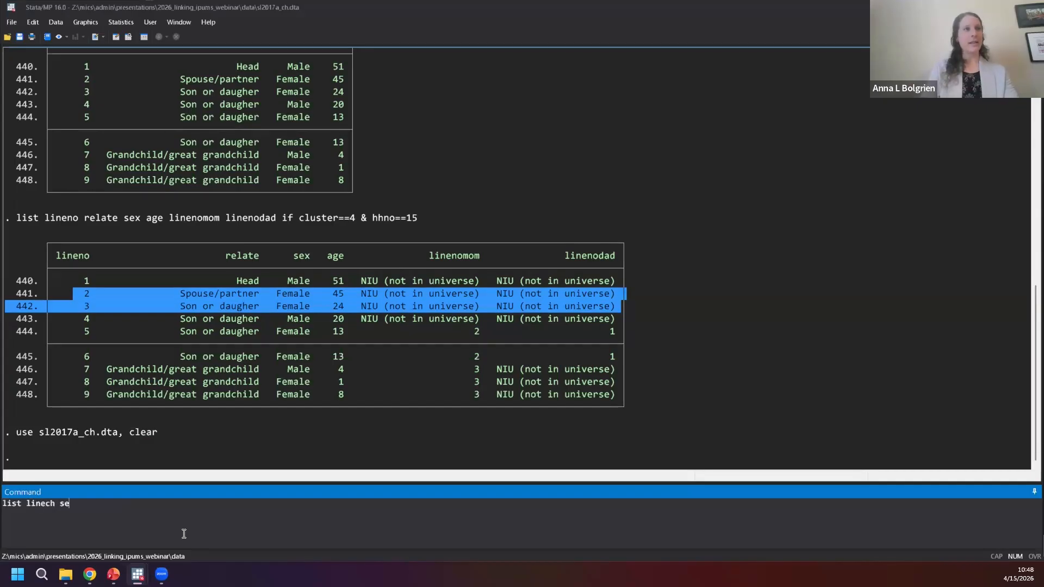
type("xch ")
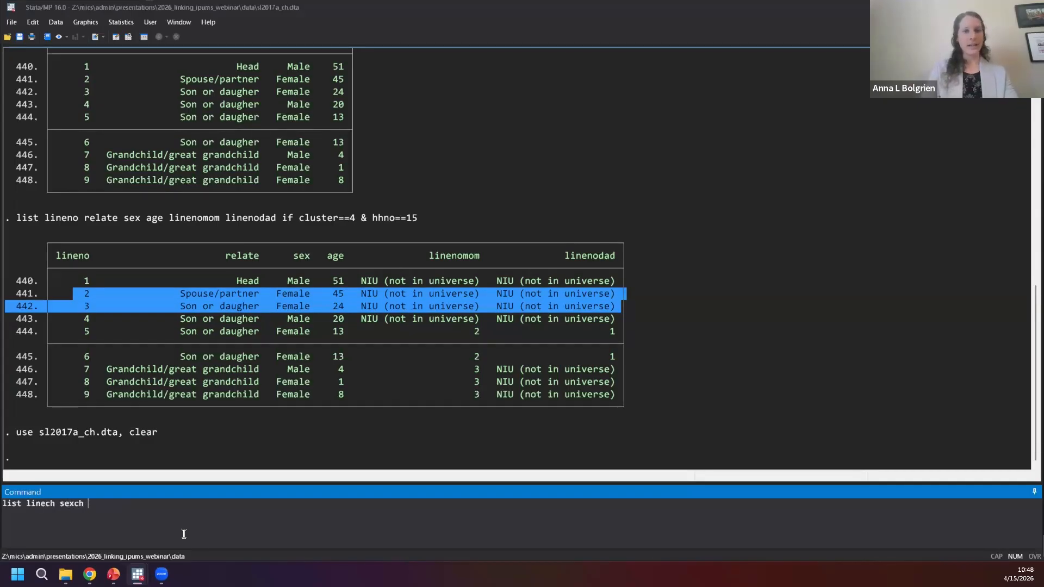
type("agech linemo")
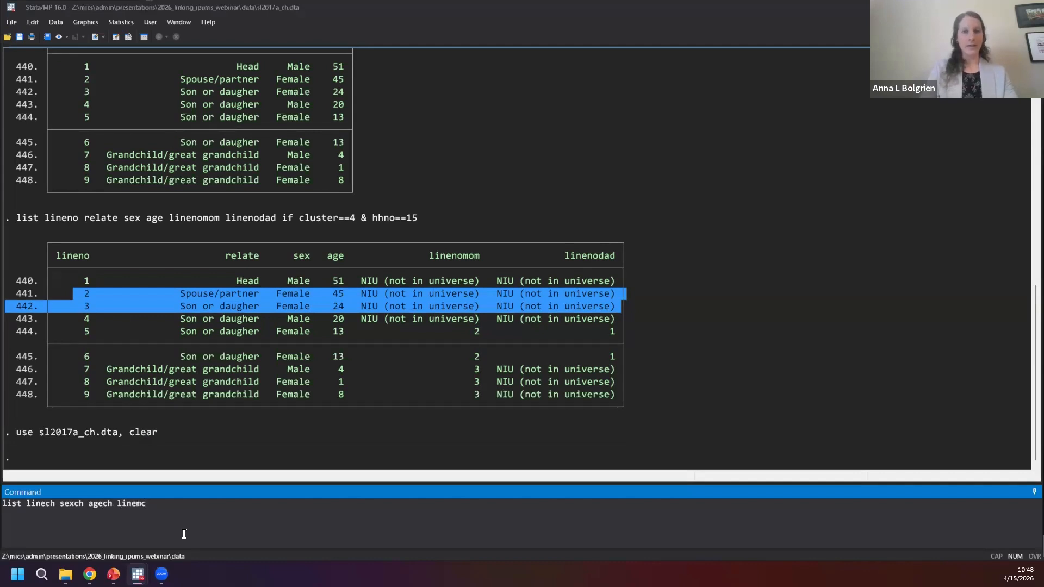
type(" if cluster")
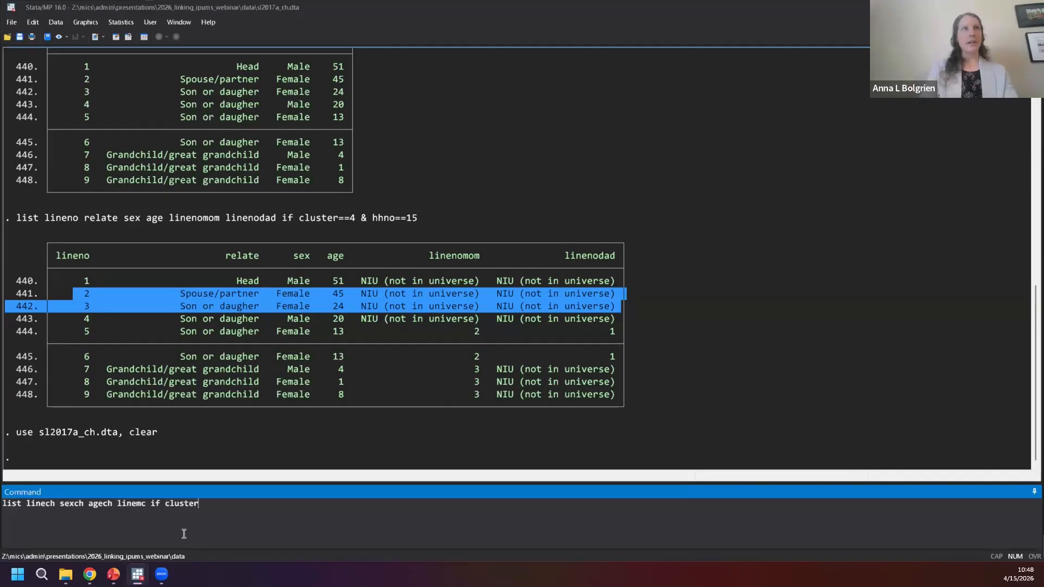
type("==4 & ")
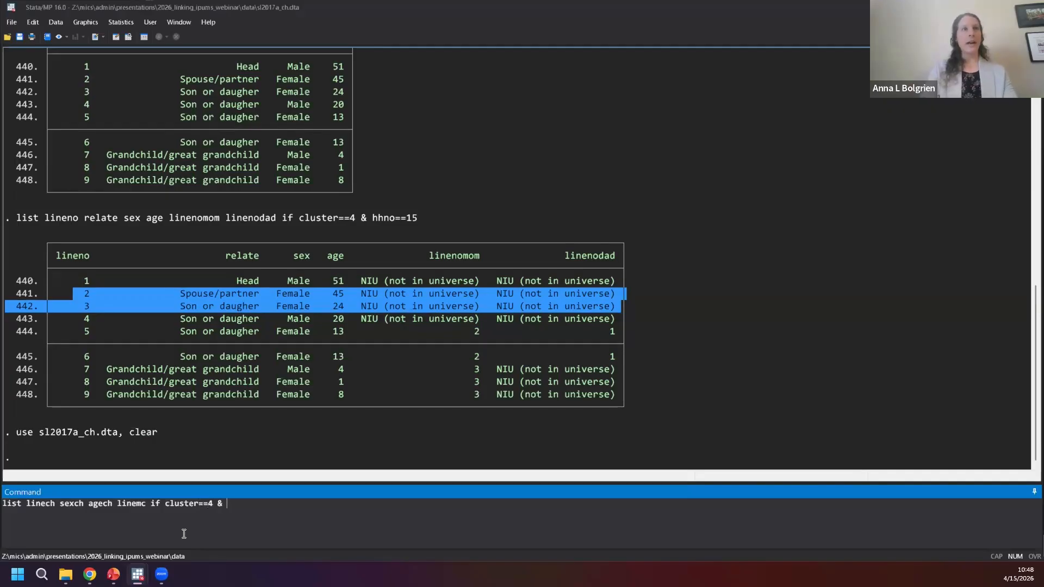
type("hhno==15")
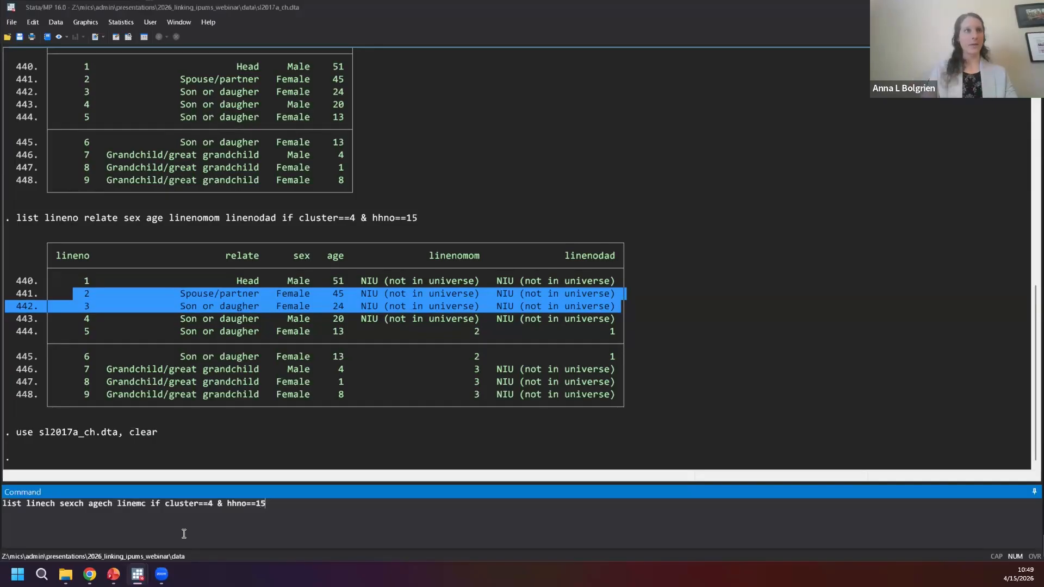
key("Return")
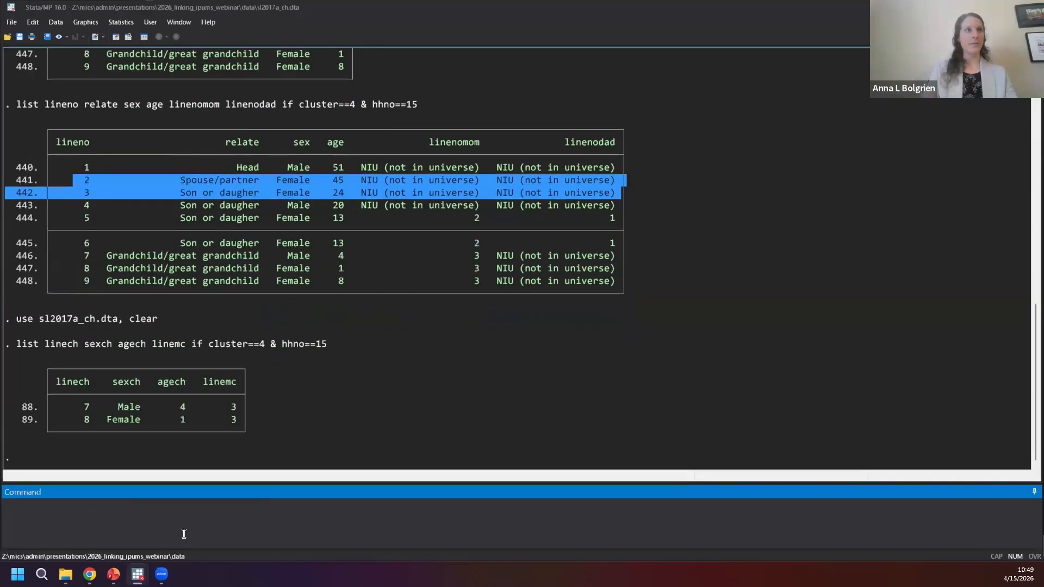
left_click(214, 421)
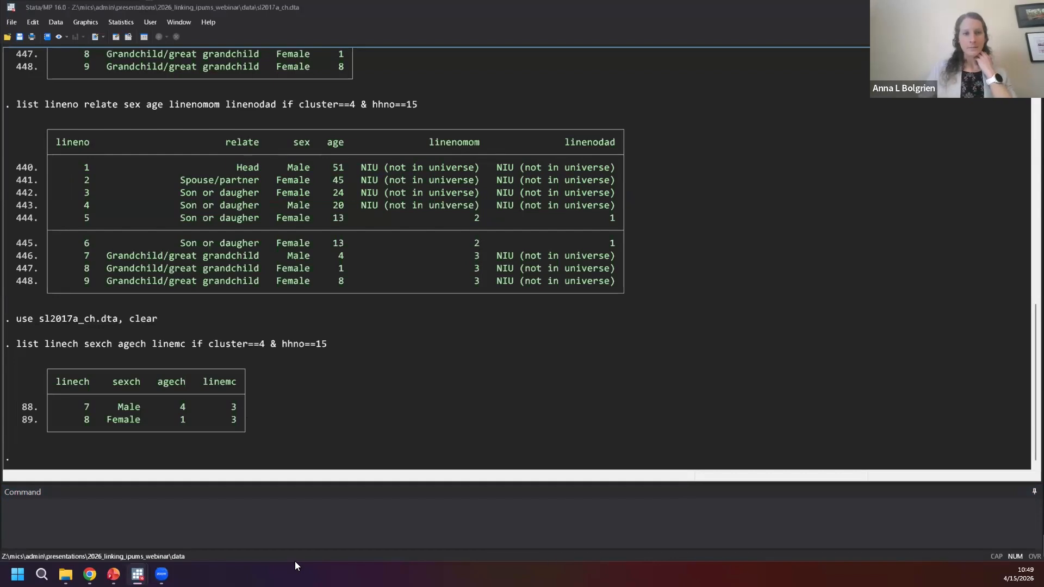
Generate a lineno variable equal to linech in the child dataset.
left_click(348, 519)
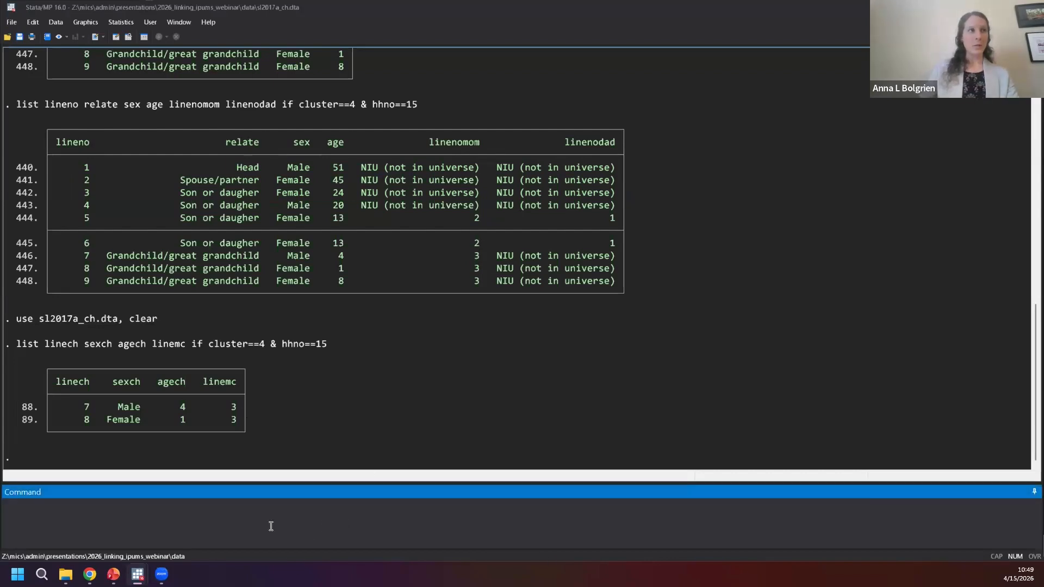
type("gen")
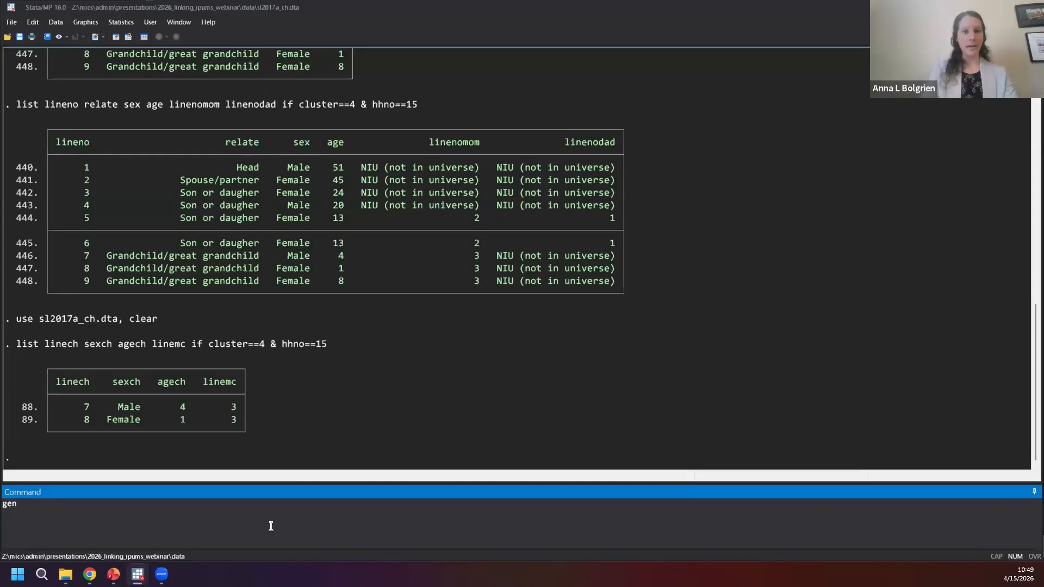
type(" lineno")
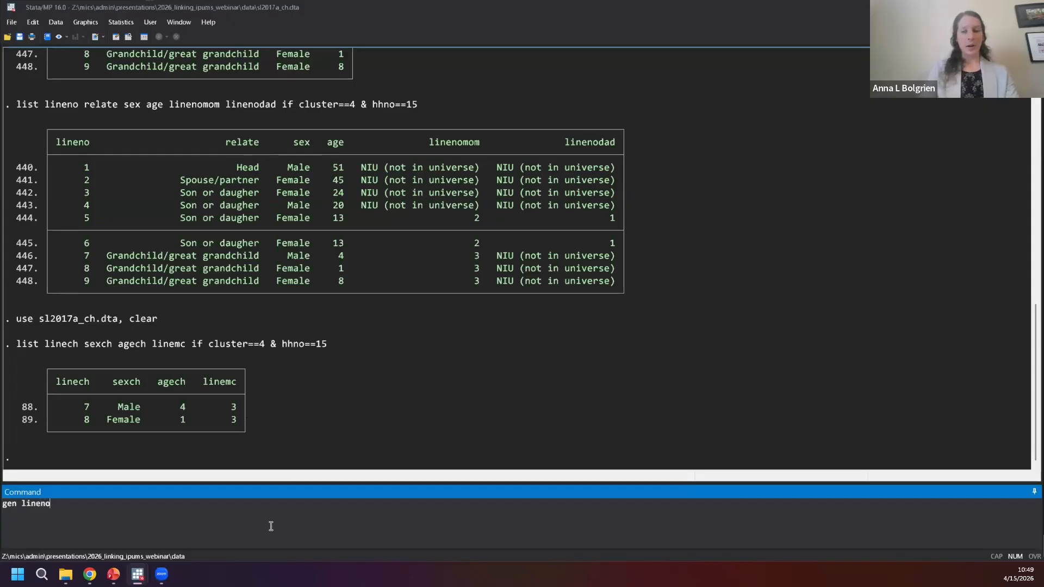
type("=linech")
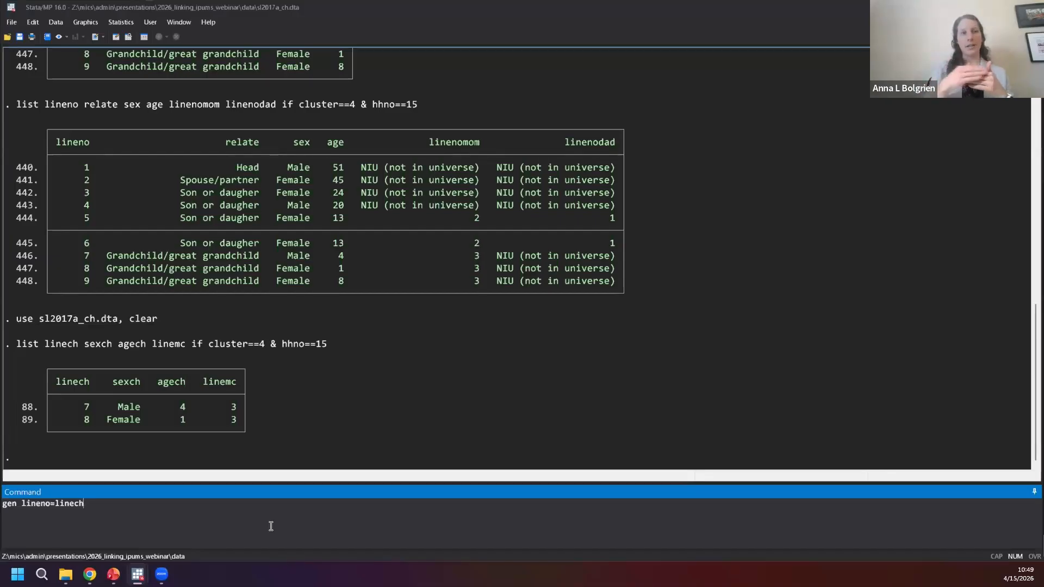
key("Return")
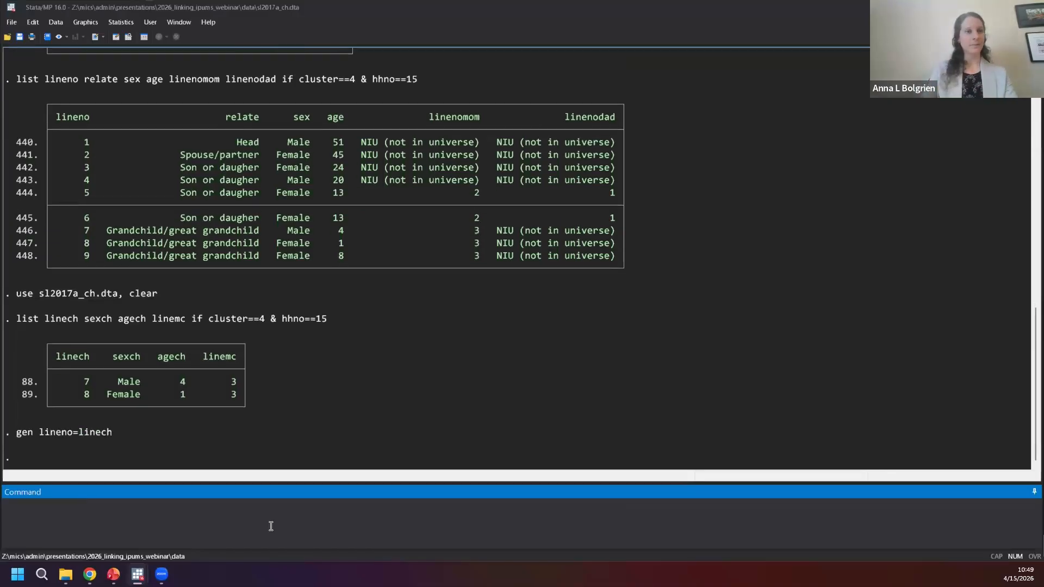
Save the child dataset as sl2017a_ch.dta, replacing the existing file.
type("save sl2017a_ch,")
key("BackSpace")
type(".dta, ")
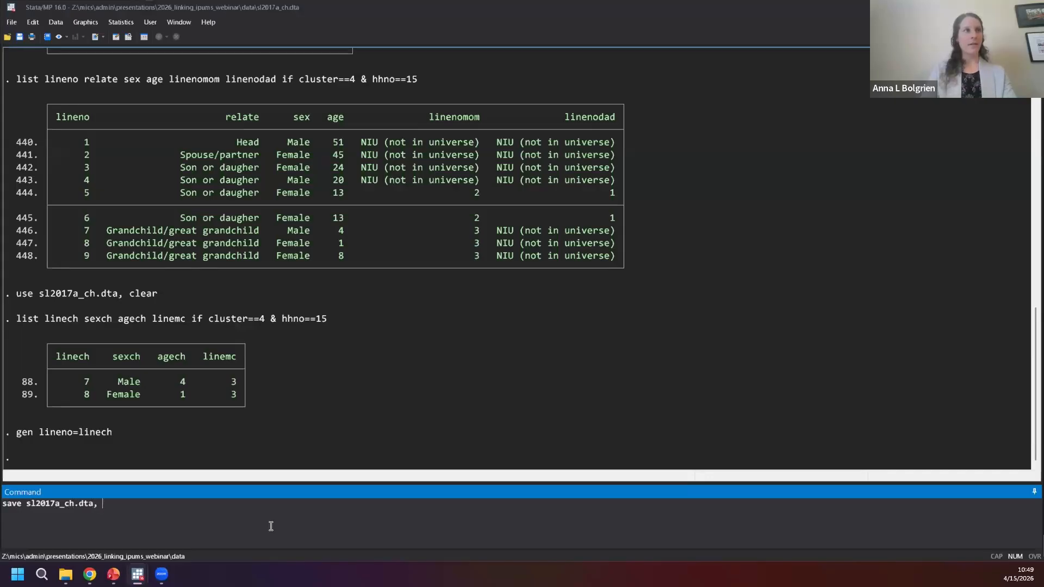
type("replace")
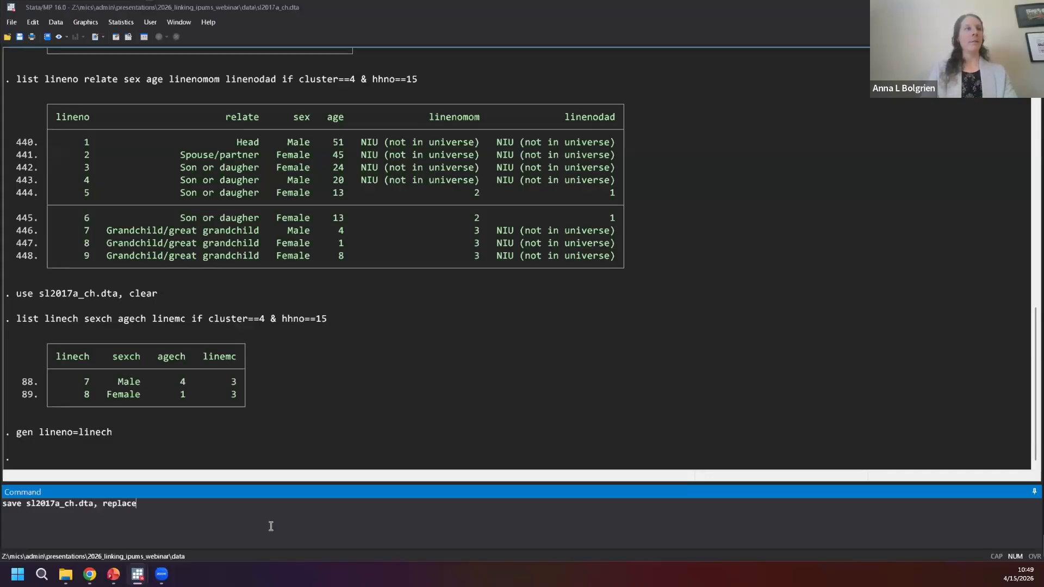
key("Return")
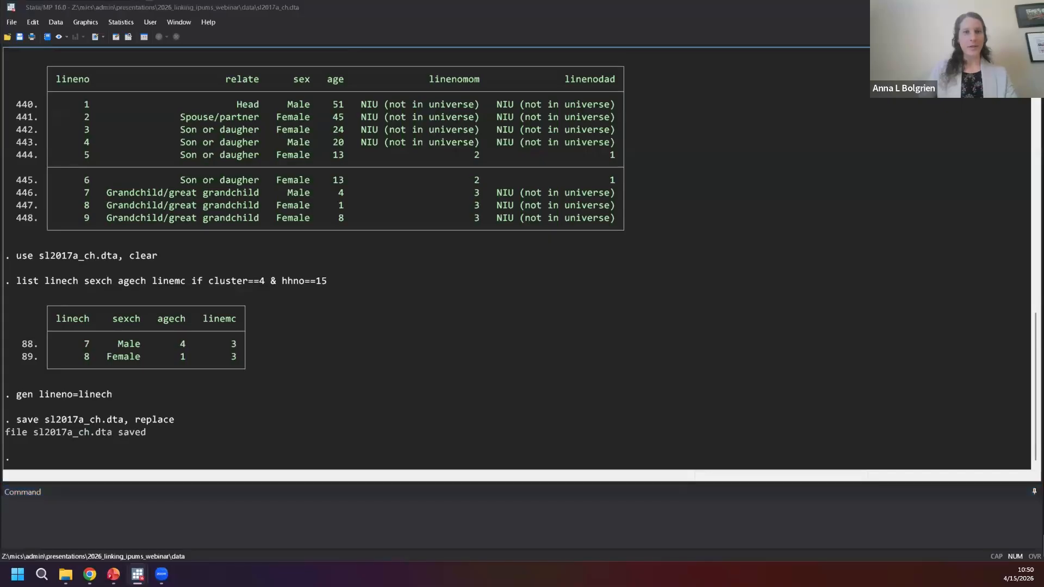
Load the women's dataset sl2017a_wm.dta, clearing the data in memory.
left_click(92, 529)
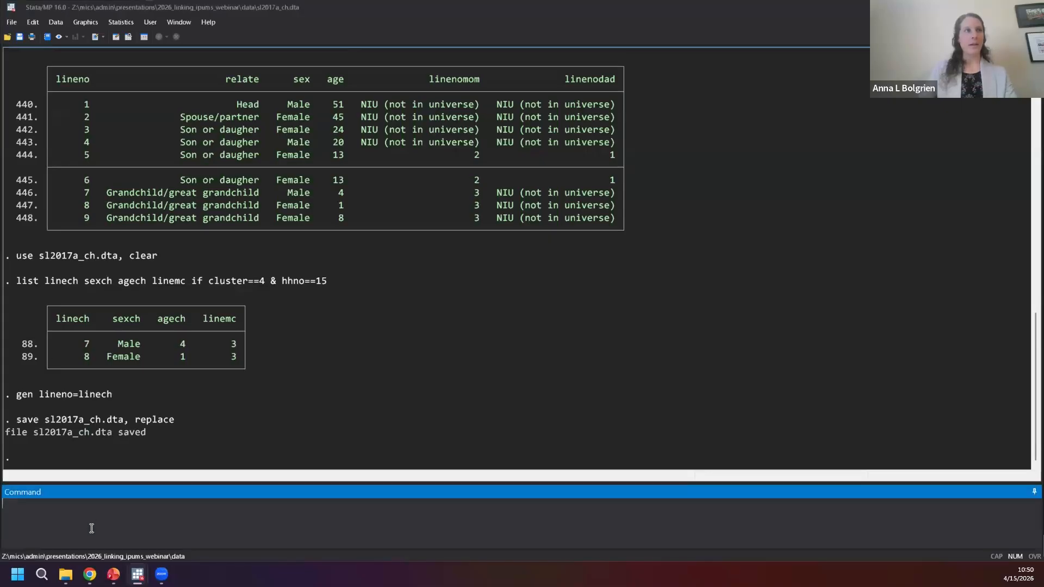
type("use sl2017a_wm.dta, clear")
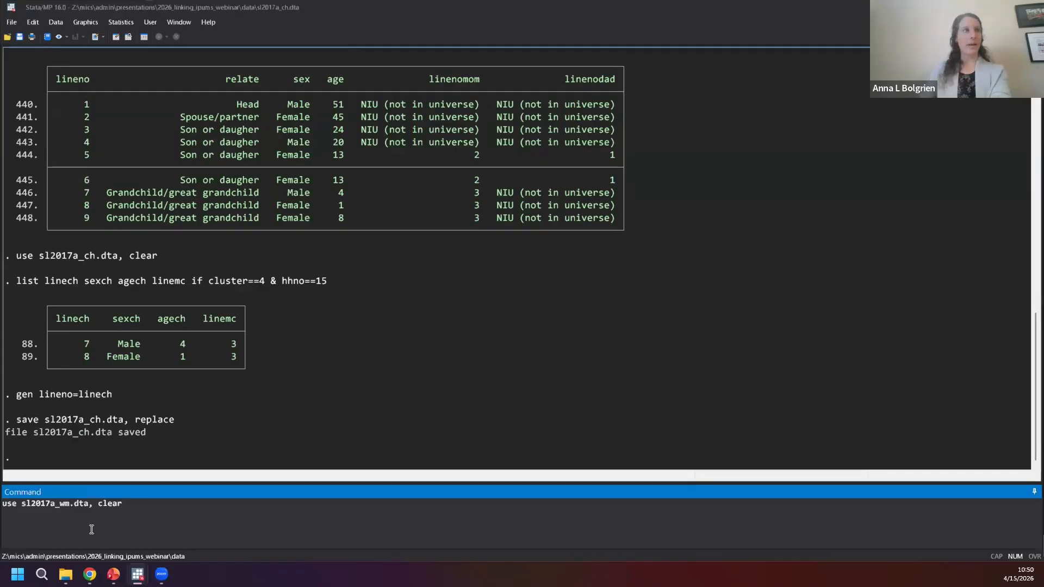
key("Return")
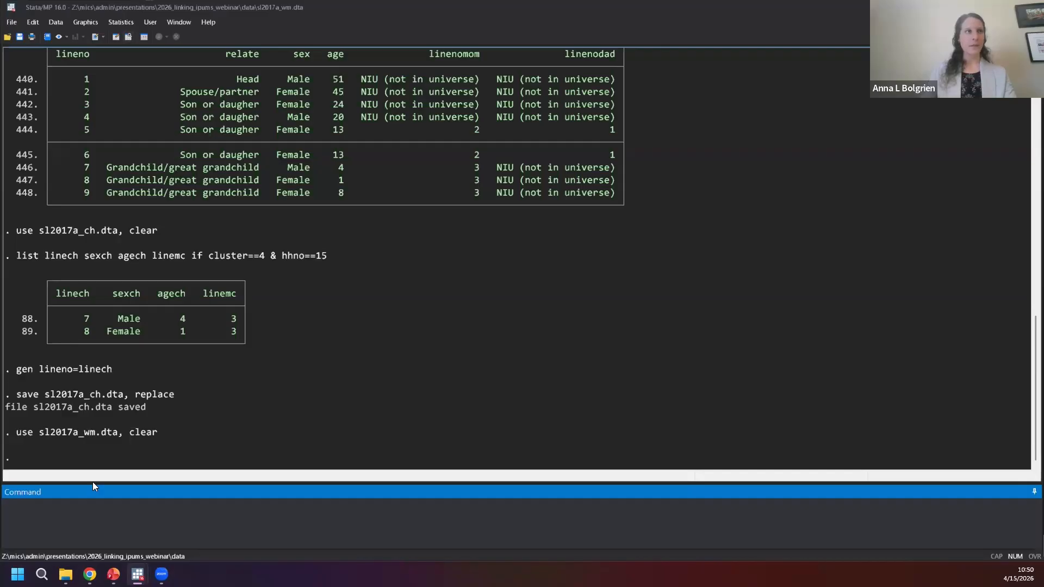
List linewm and agewm for the women in cluster 4, hhno 15.
type("list ")
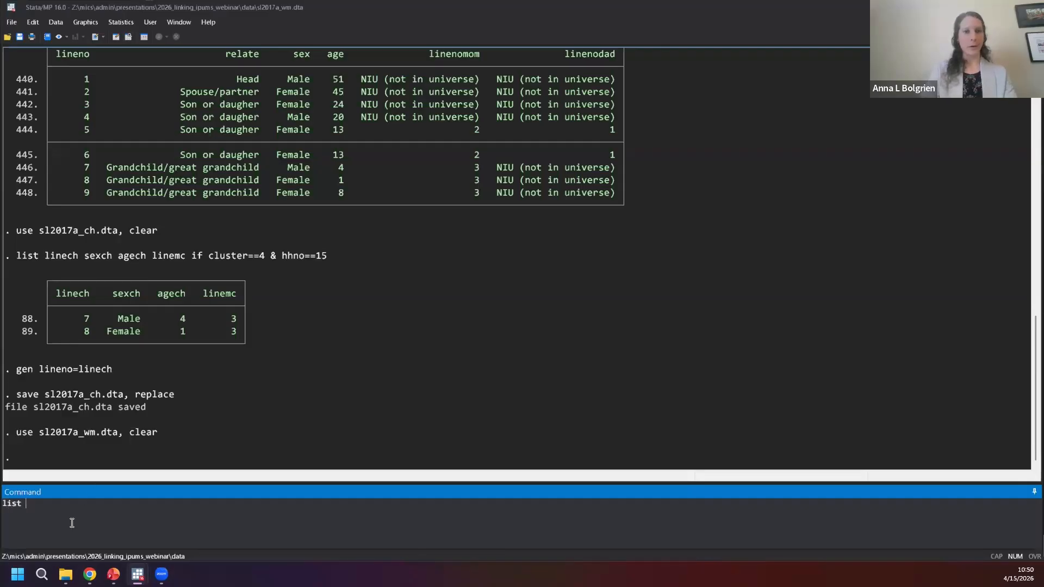
type("linewm ")
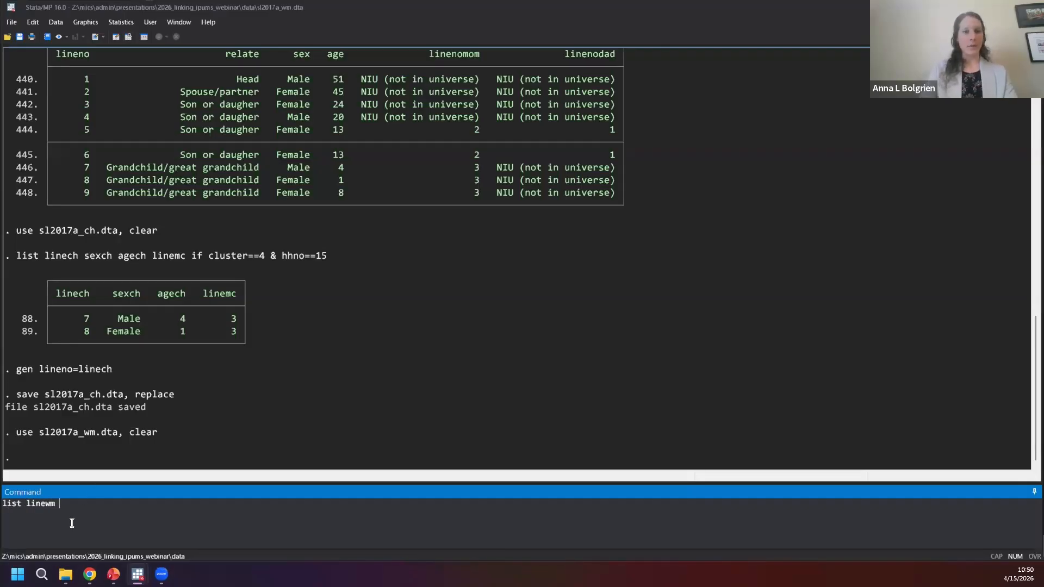
type("agewm ")
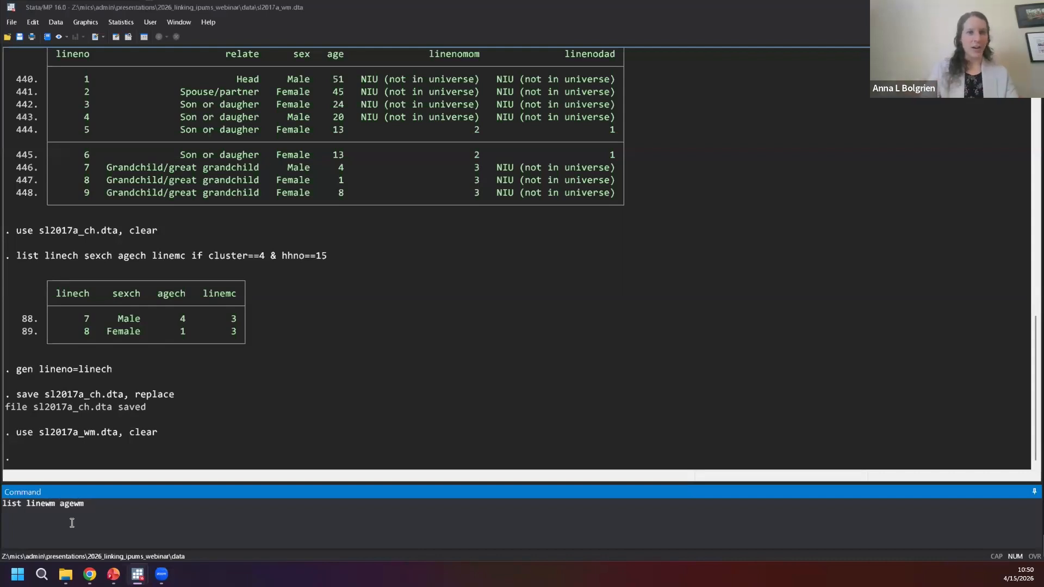
type("if cluster")
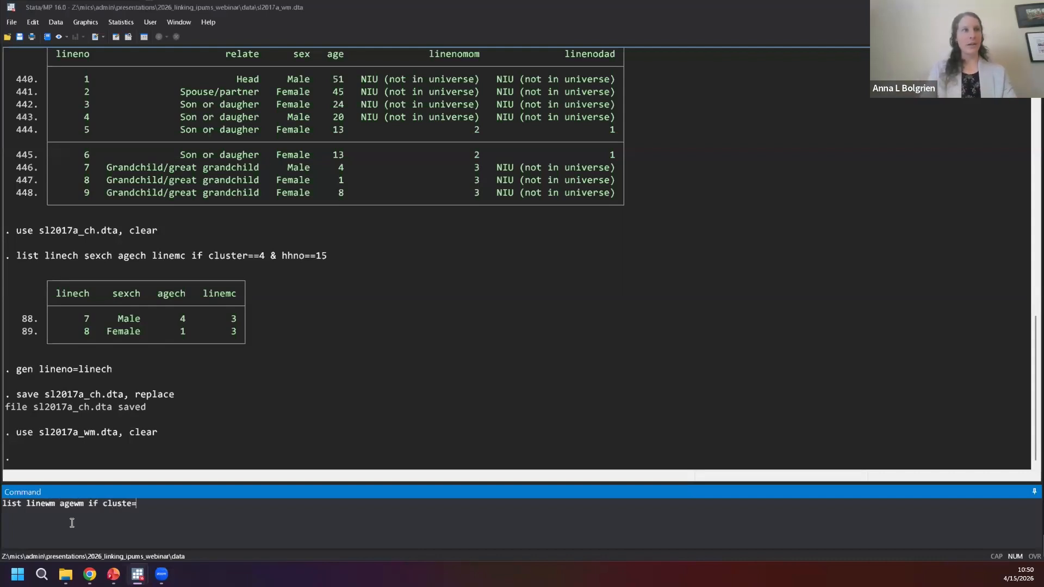
type("==4 & h")
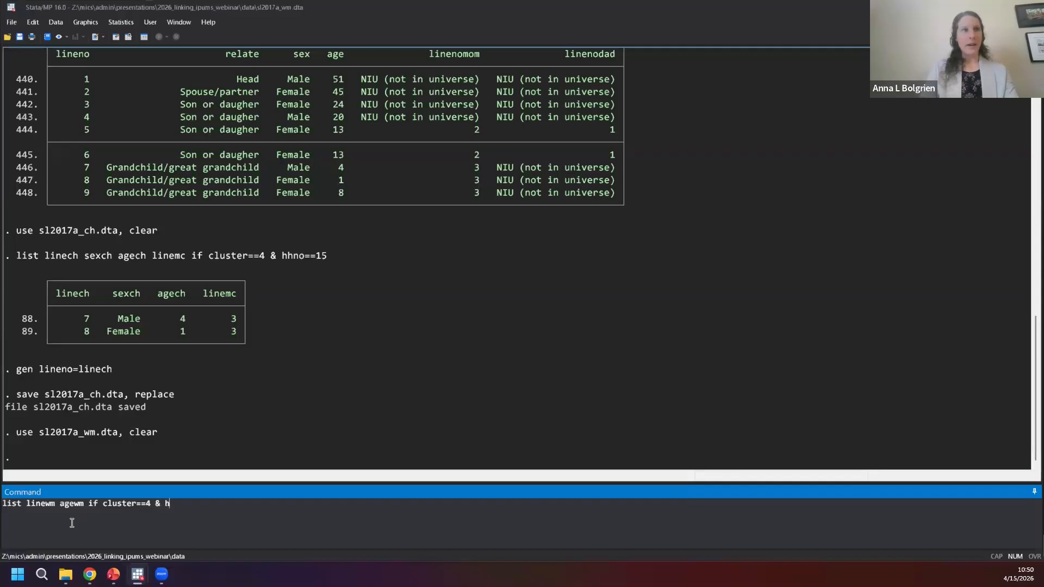
type("hno==15")
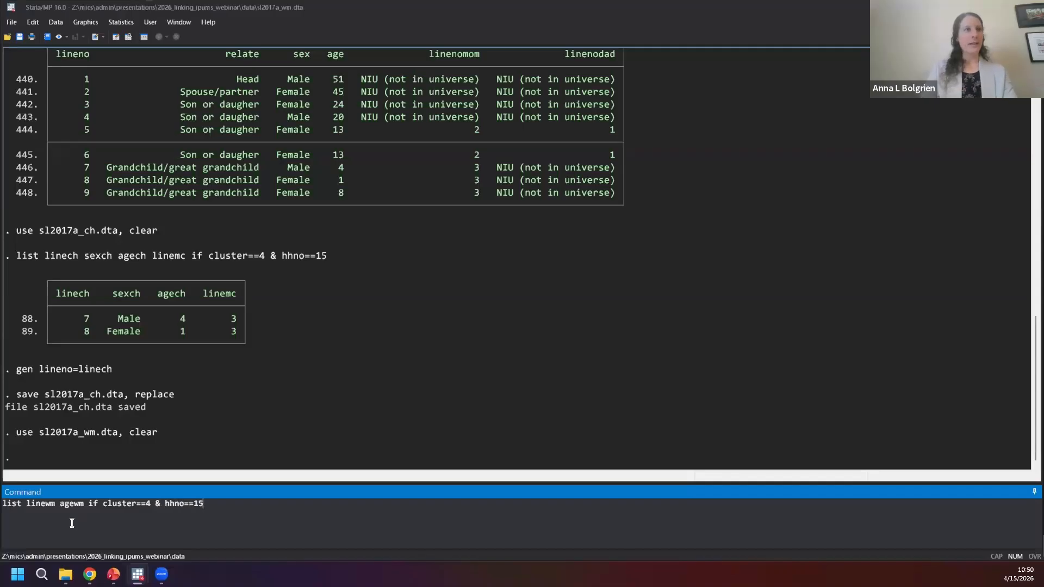
key("Return")
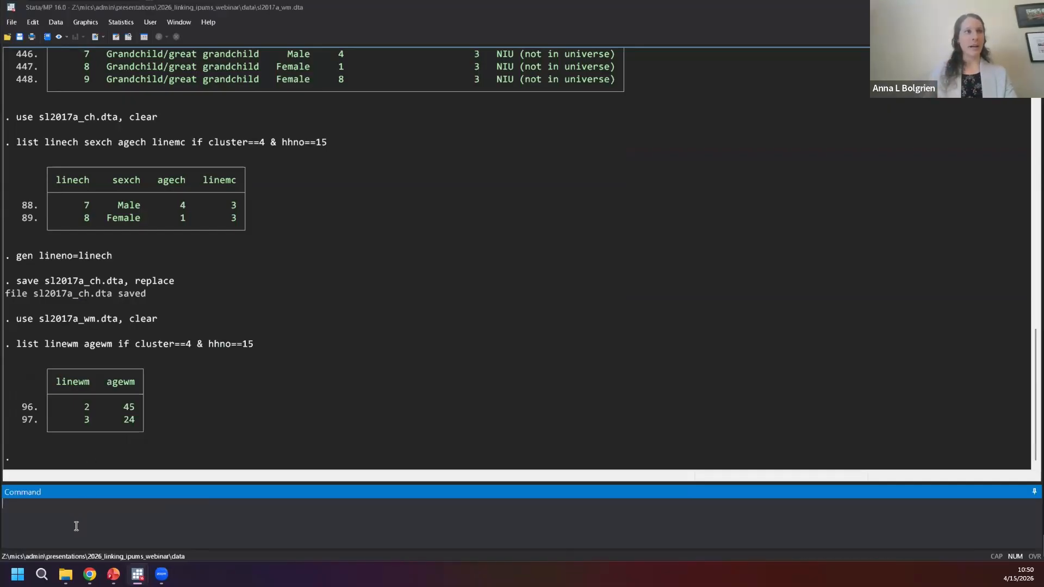
Generate a linenomom variable equal to linewm in the women's dataset.
type("gen ")
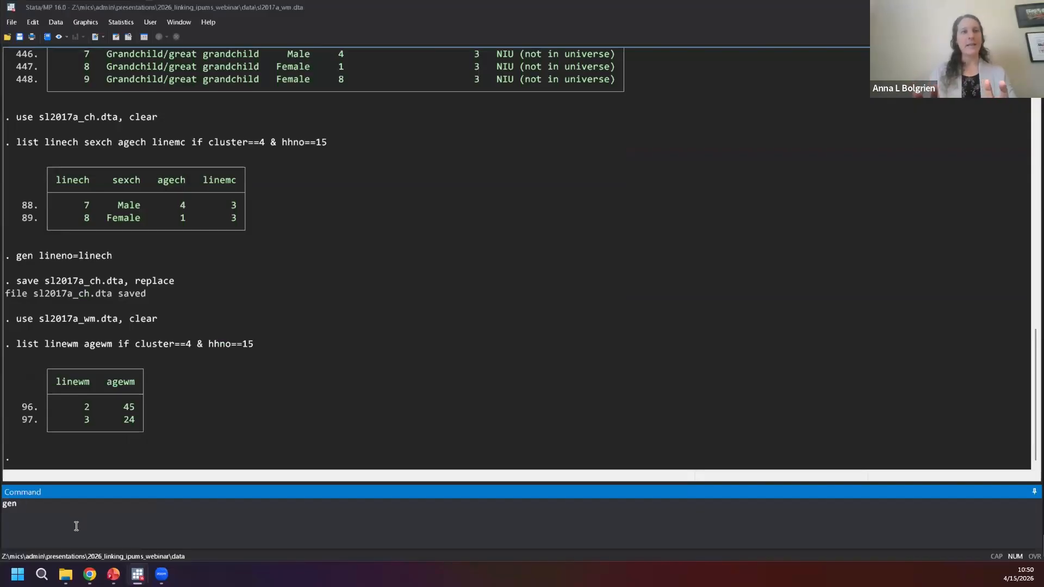
type("line")
type("nomo")
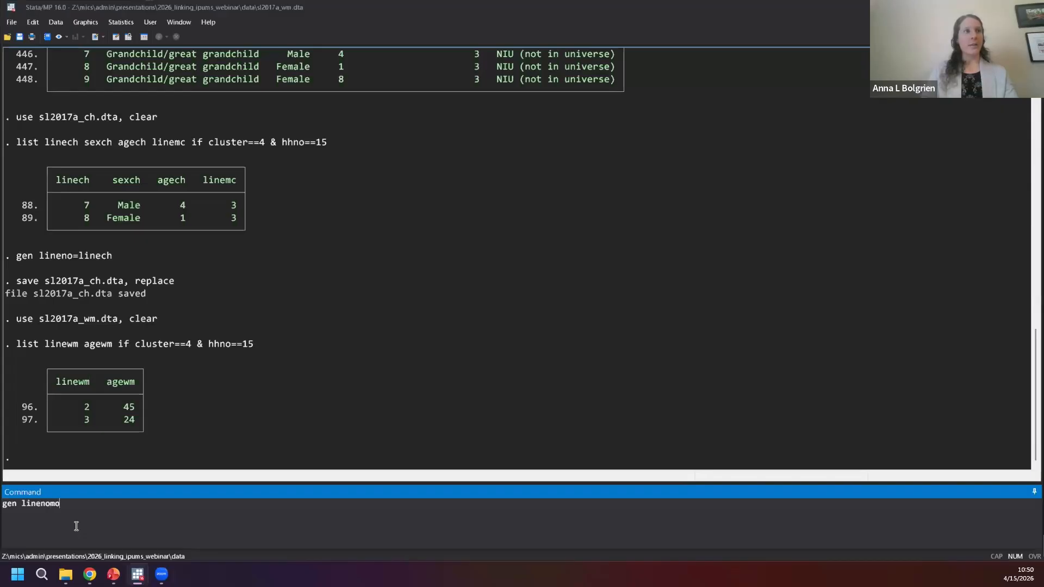
type("m=linewm")
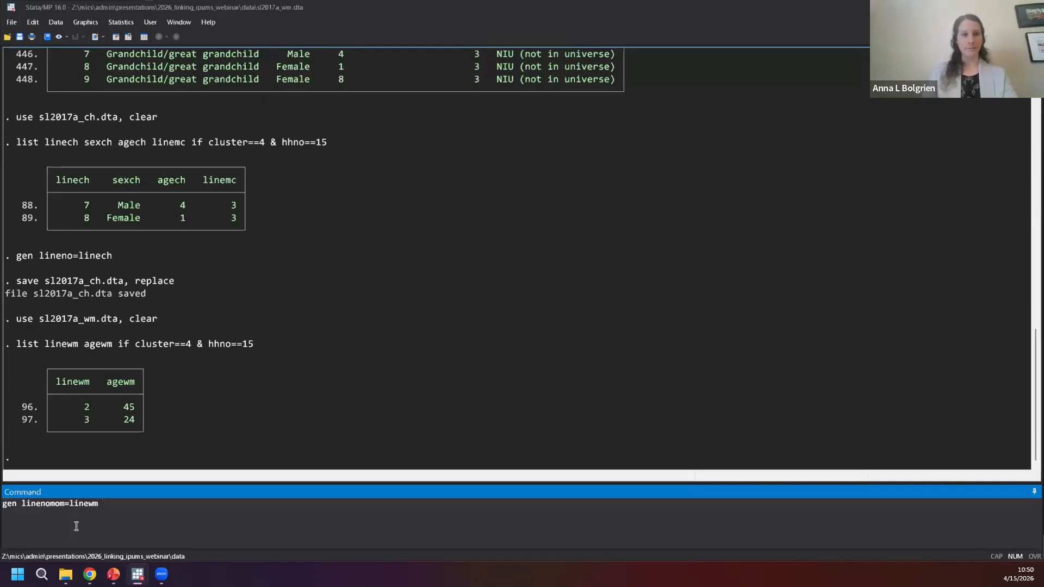
key("Return")
Save the women's dataset as sl2017a_wm.dta, replacing the existing file.
type("s")
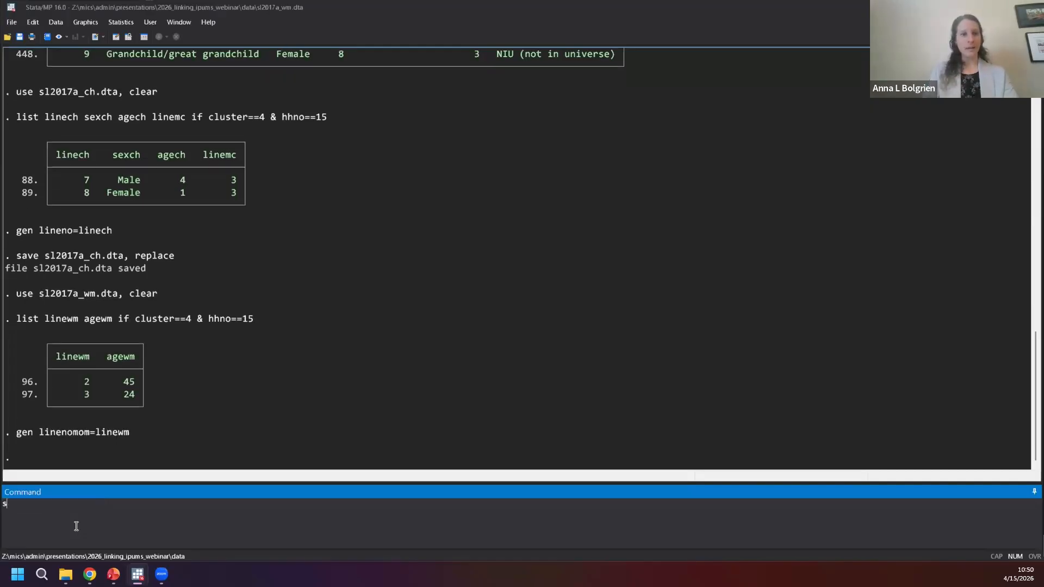
type("ave sl2017a")
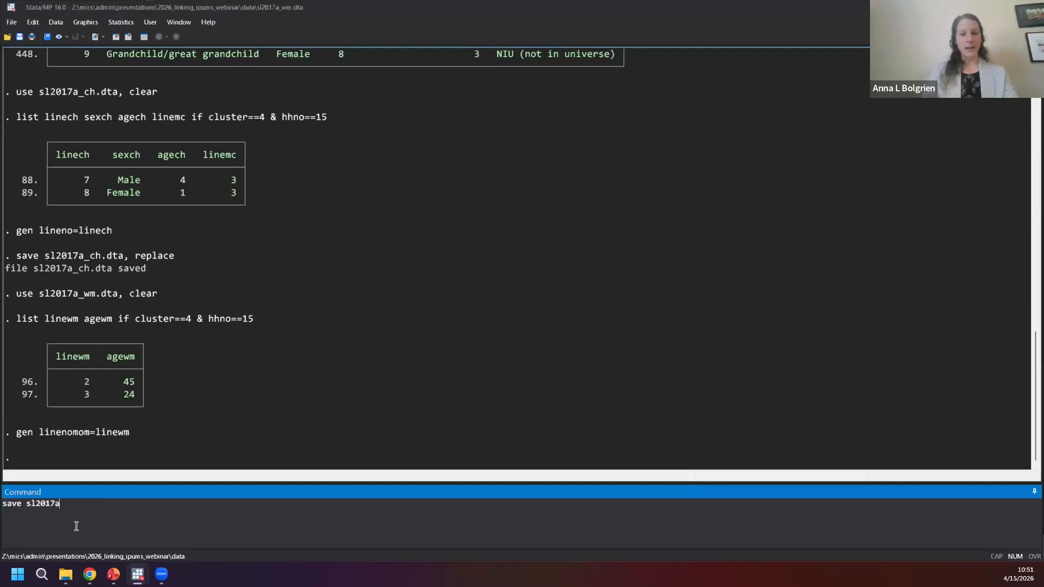
type("_wm.dta, replace")
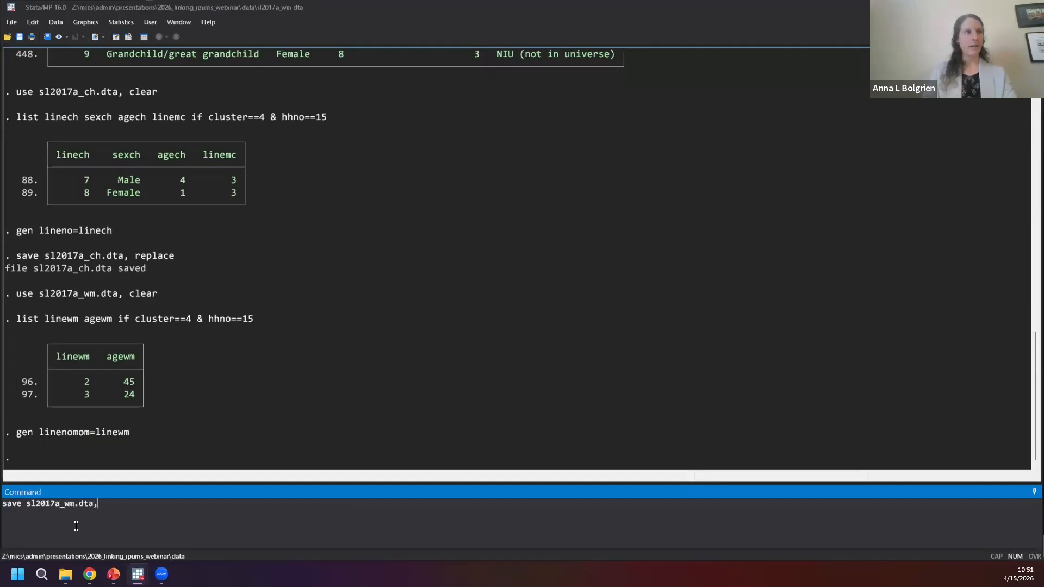
key("Return")
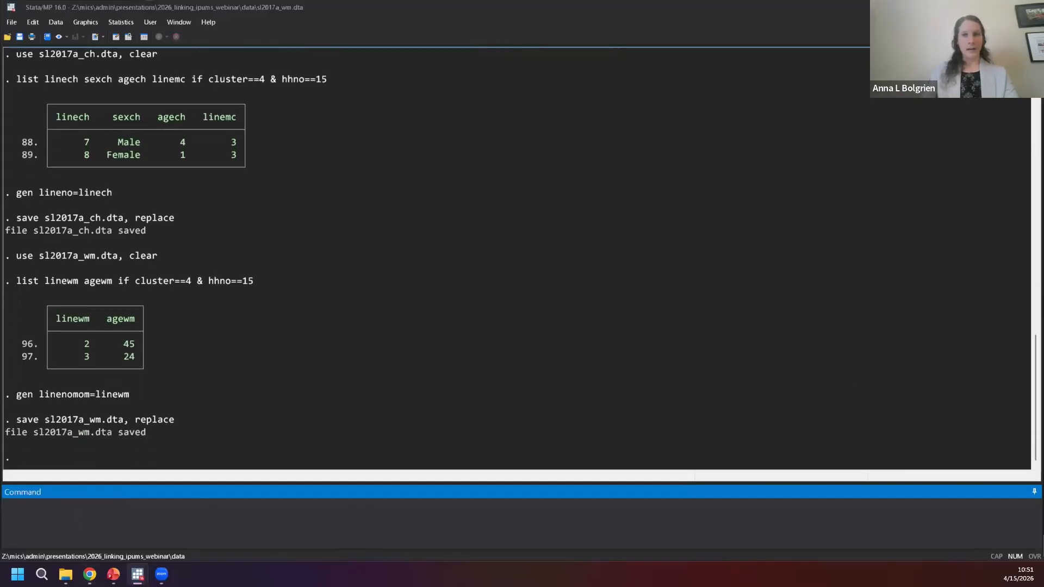
right_click(884, 575)
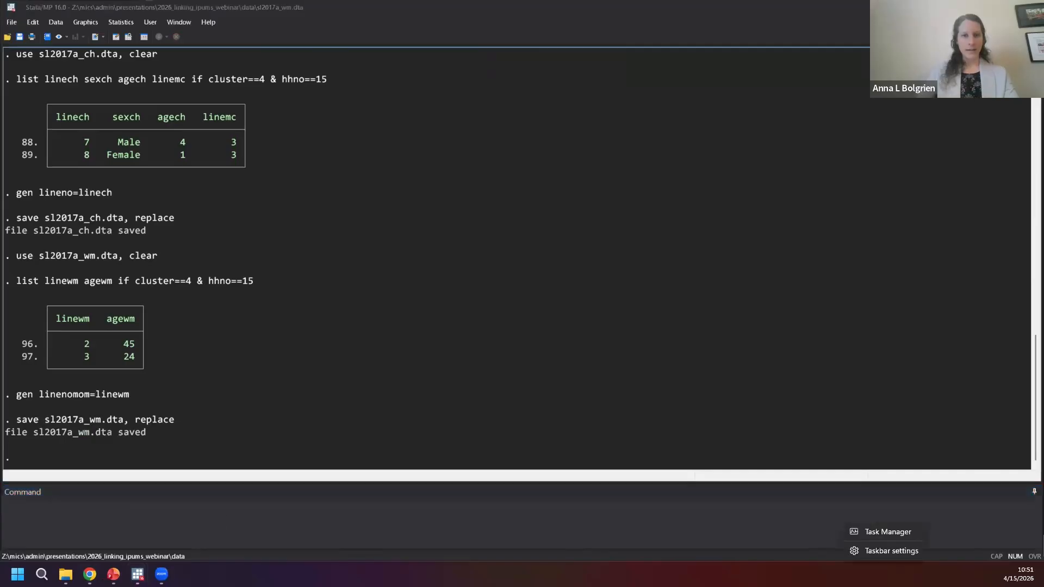
left_click(950, 392)
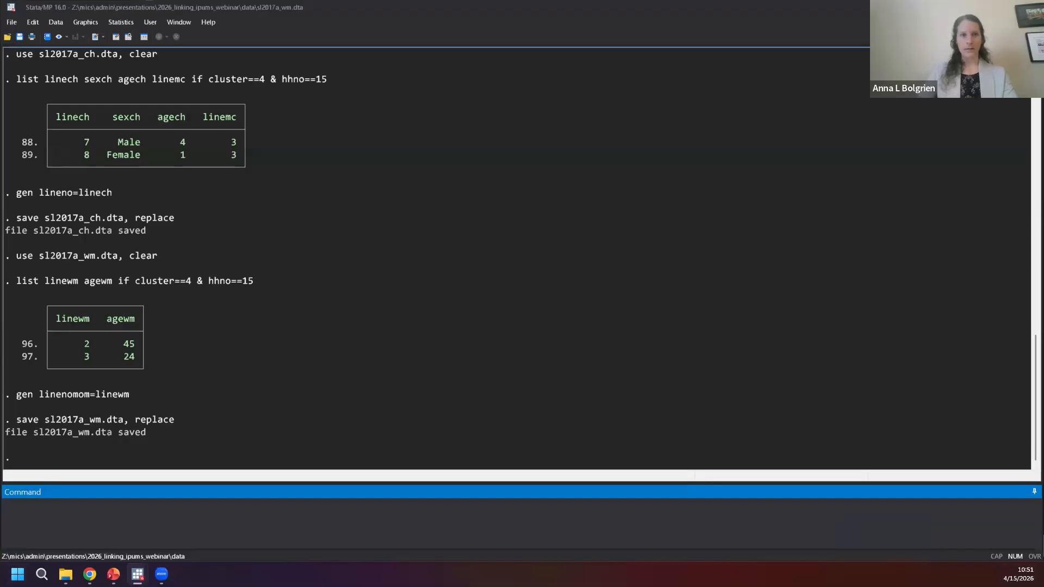
key("alt+Tab")
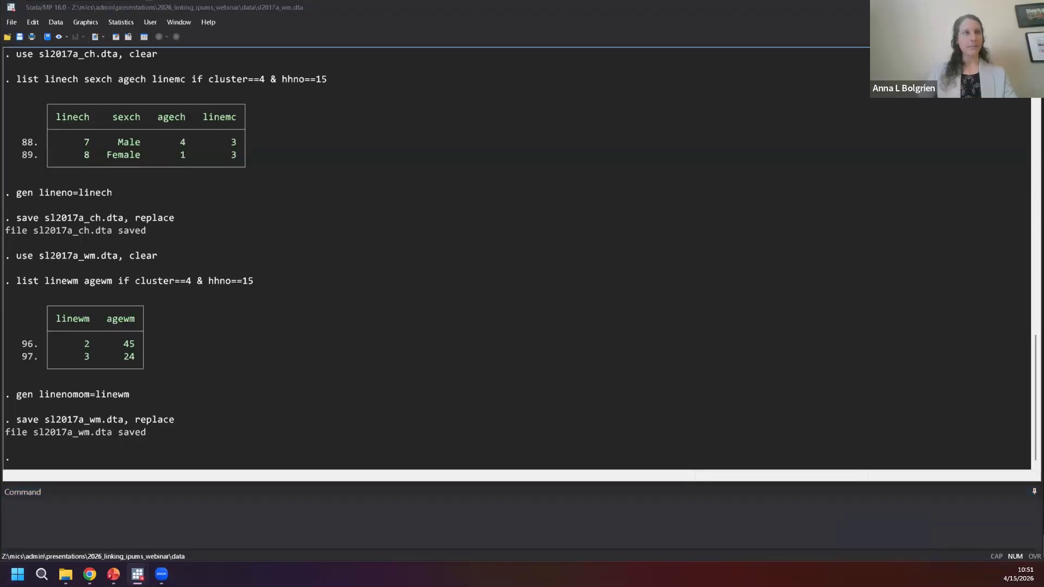
Load the household member dataset sl2017a_hl.dta, clearing the data in memory.
left_click(662, 532)
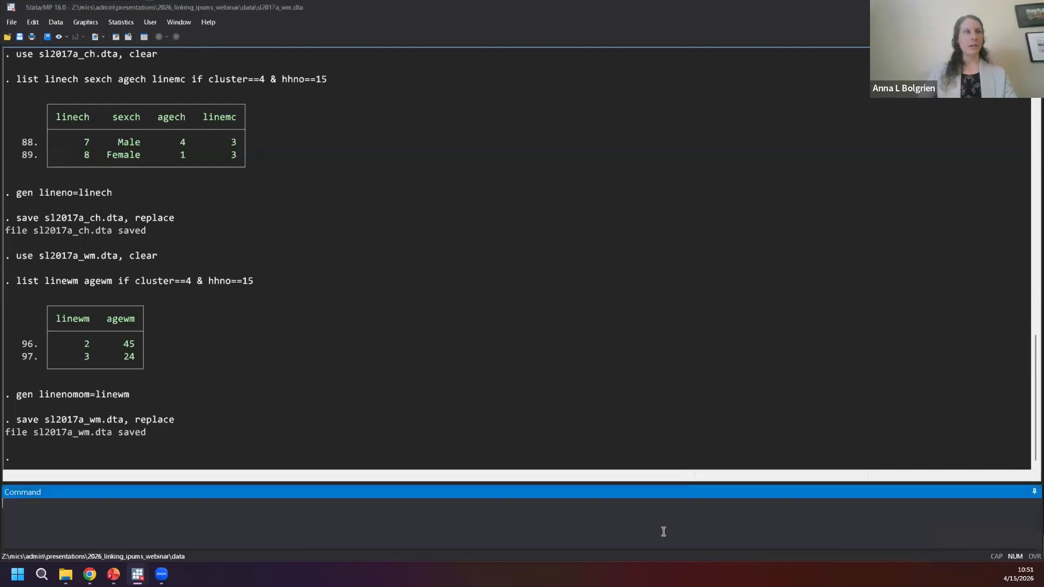
type("use sl2017a_hl.dta, clear")
key("Return")
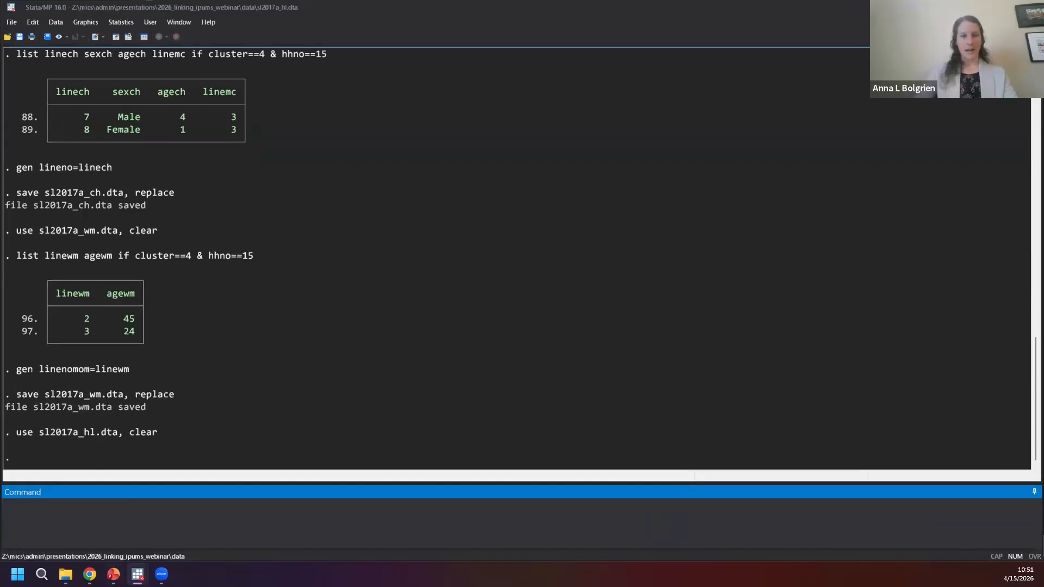
List lineno, relate, sex and age for the household members in cluster 4, hhno 15.
key("alt+Tab")
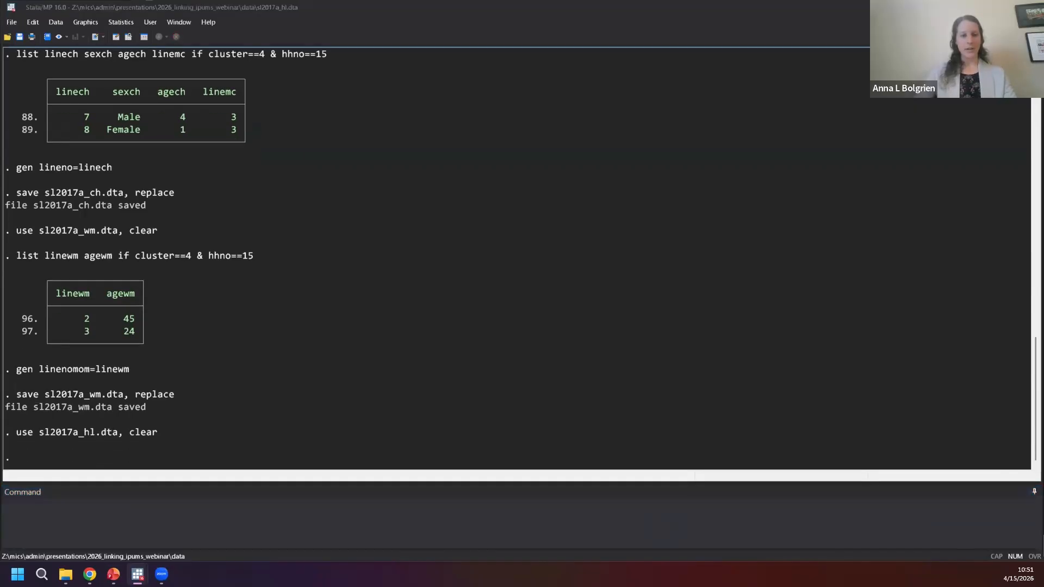
left_click(438, 515)
type("list lineno relate sex age if cluster==4 & hhno==15")
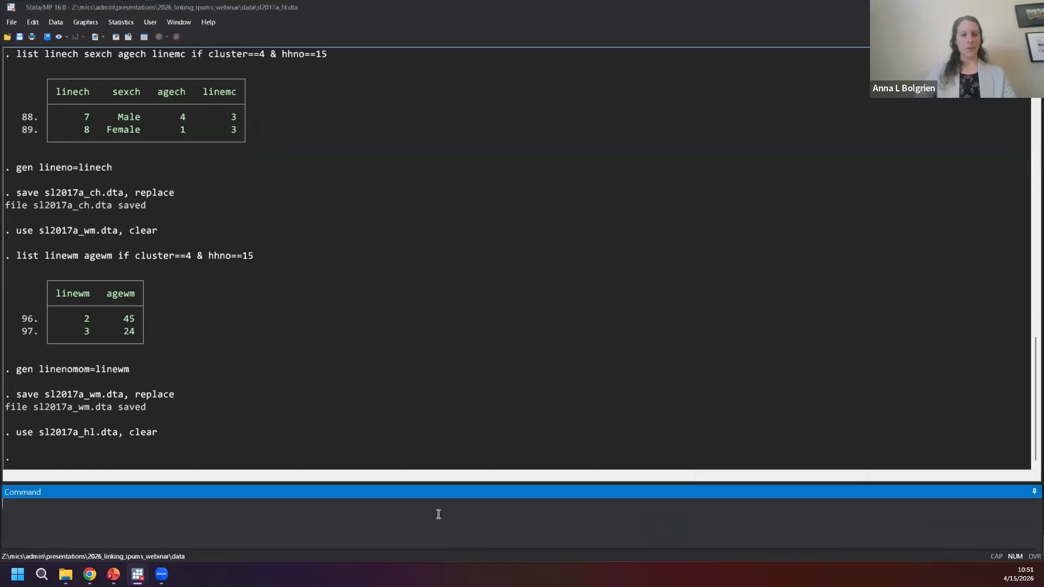
key("Return")
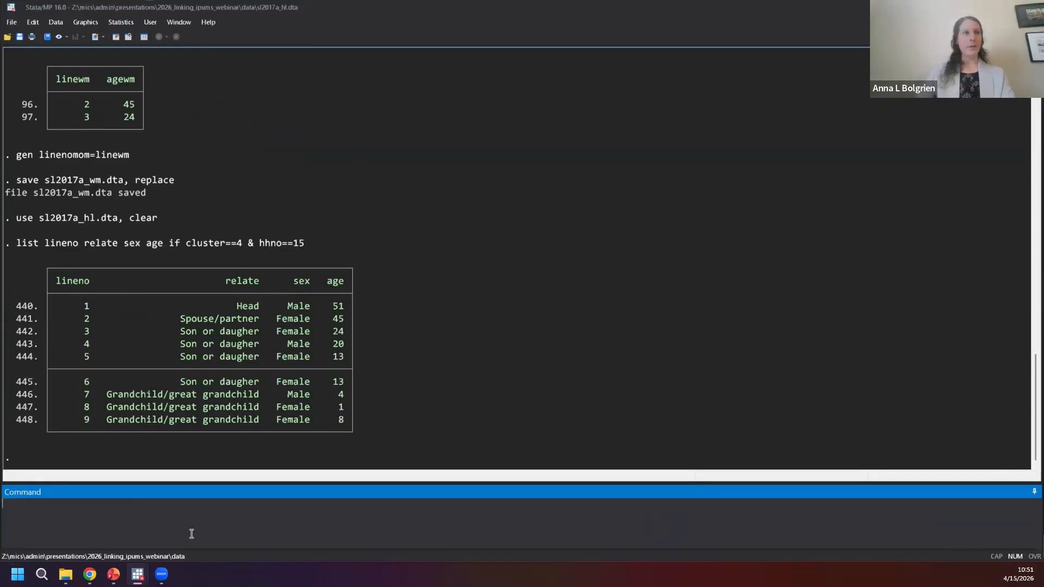
Merge sl2017a_ch.dta 1:1 into the household member data on sample, cluster, hhno and lineno, and review the matched and unmatched rows.
type("merge")
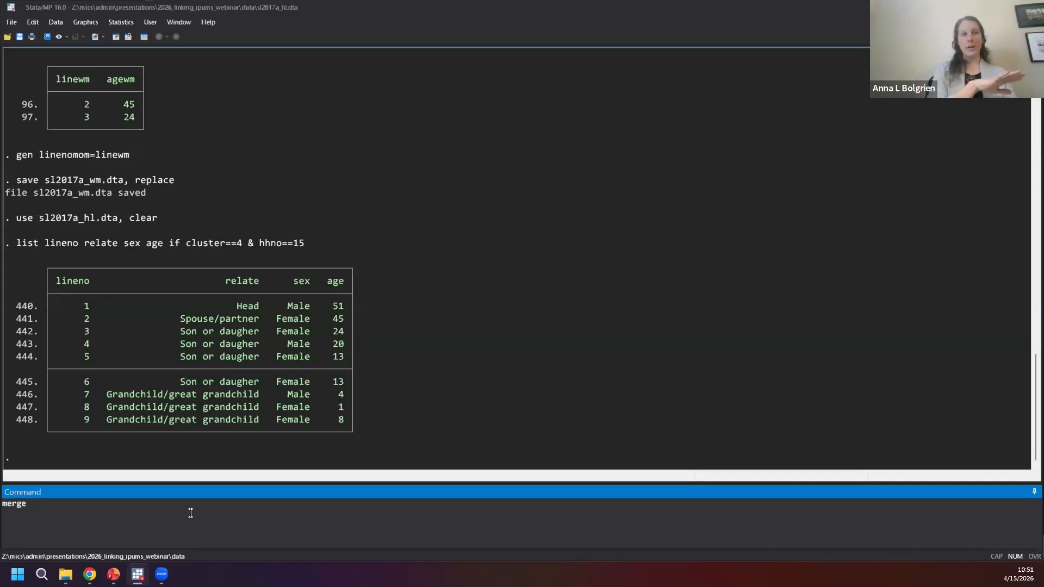
type("1:1")
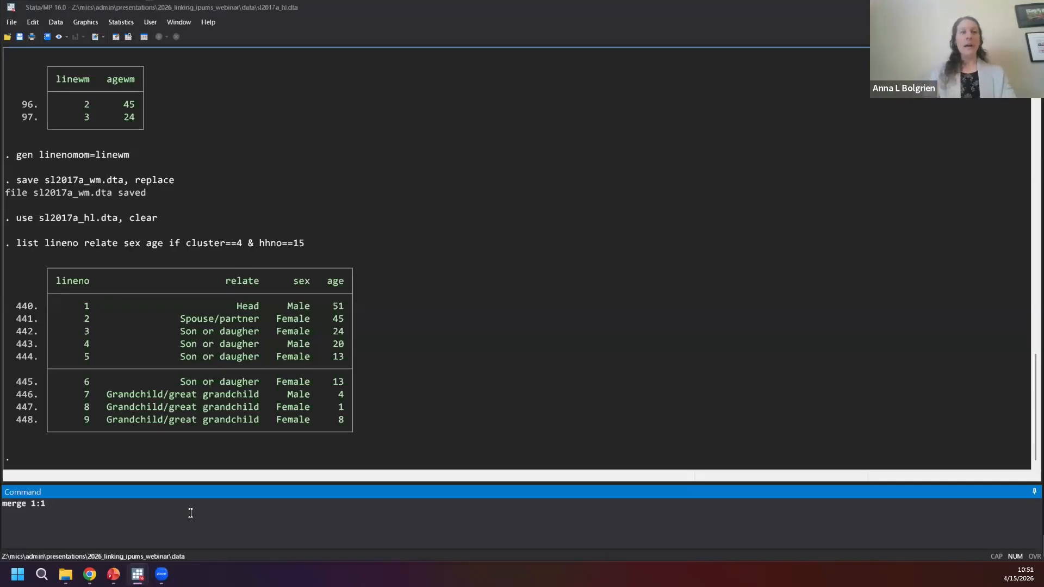
type("sample cluster hhno")
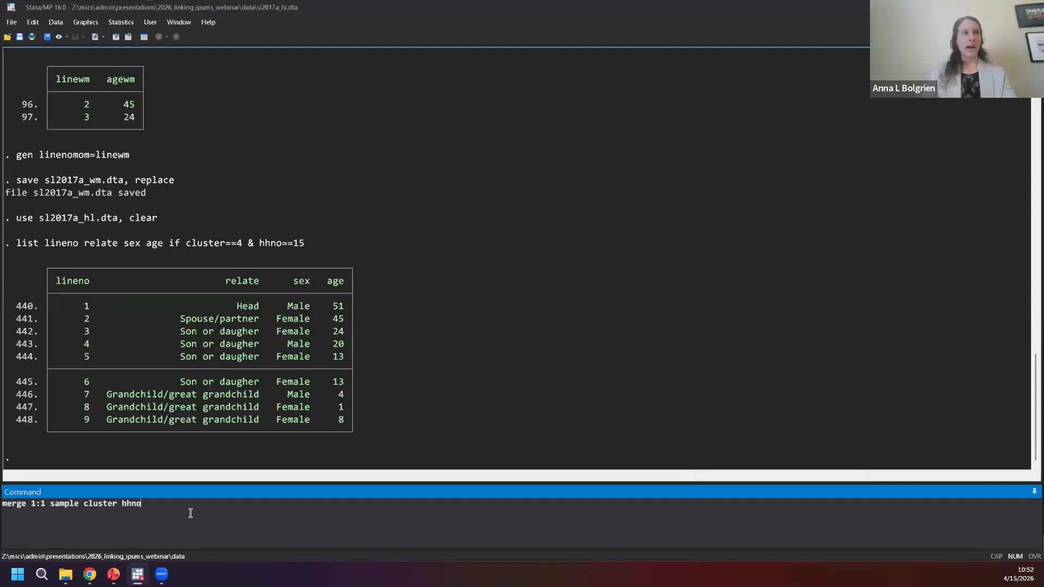
type(" lineno useri")
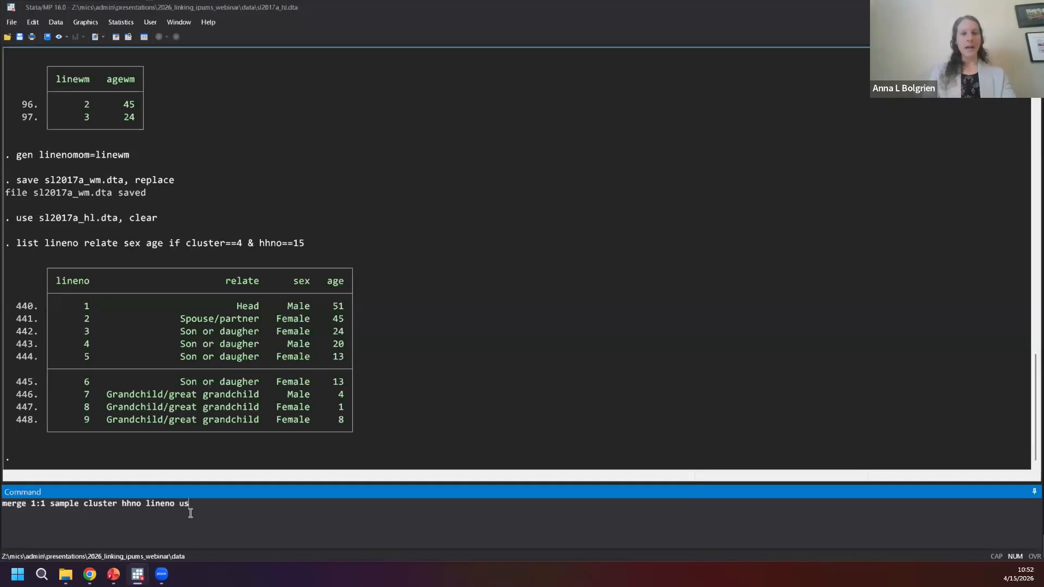
key("BackSpace")
key("BackSpace")
type("ing")
key("BackSpace")
key("BackSpace")
key("BackSpace")
key("BackSpace")
key("BackSpace")
type("ing sl2017a")
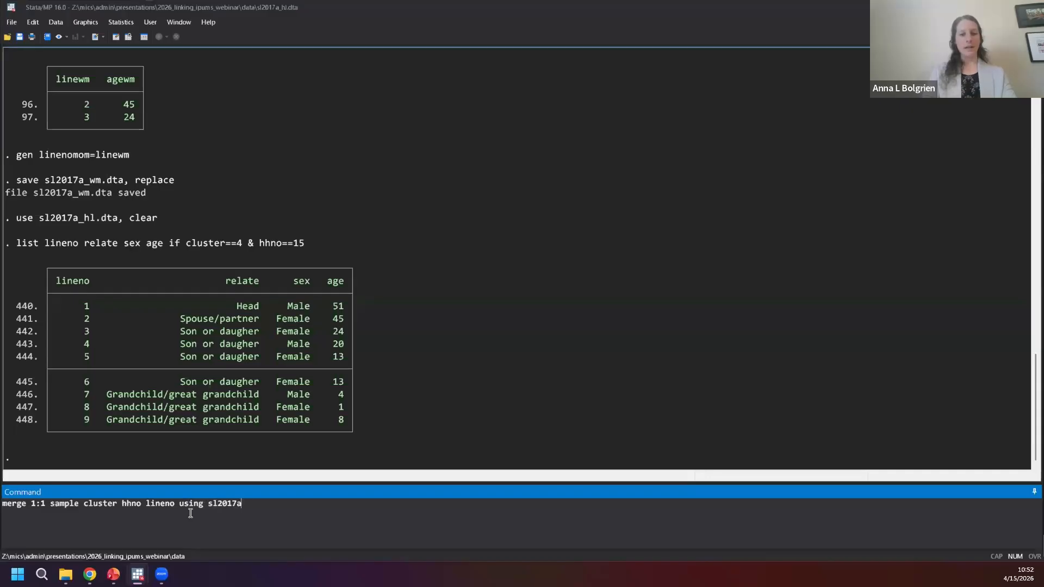
type("_ch.dta")
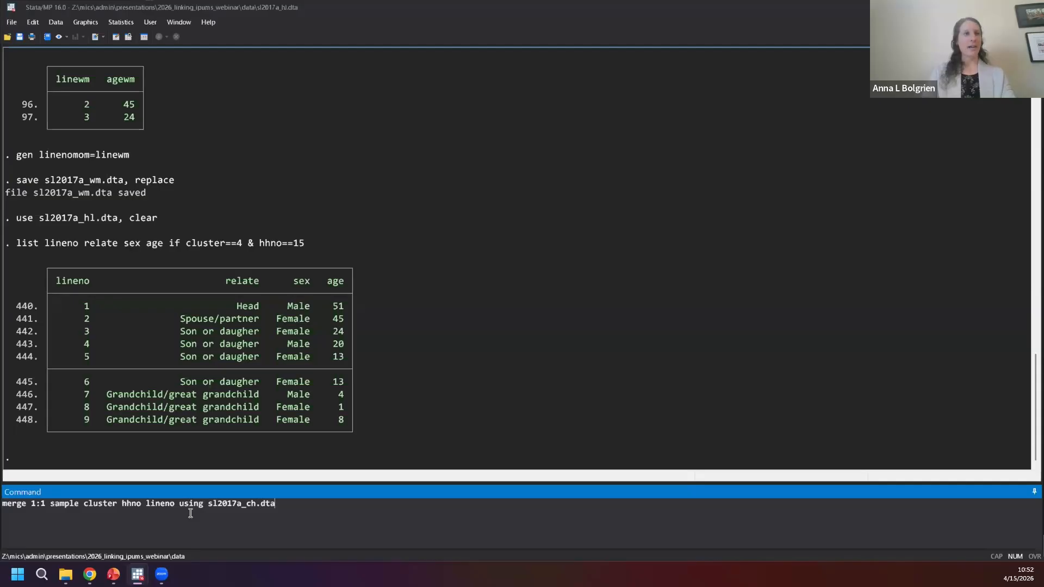
key("Return")
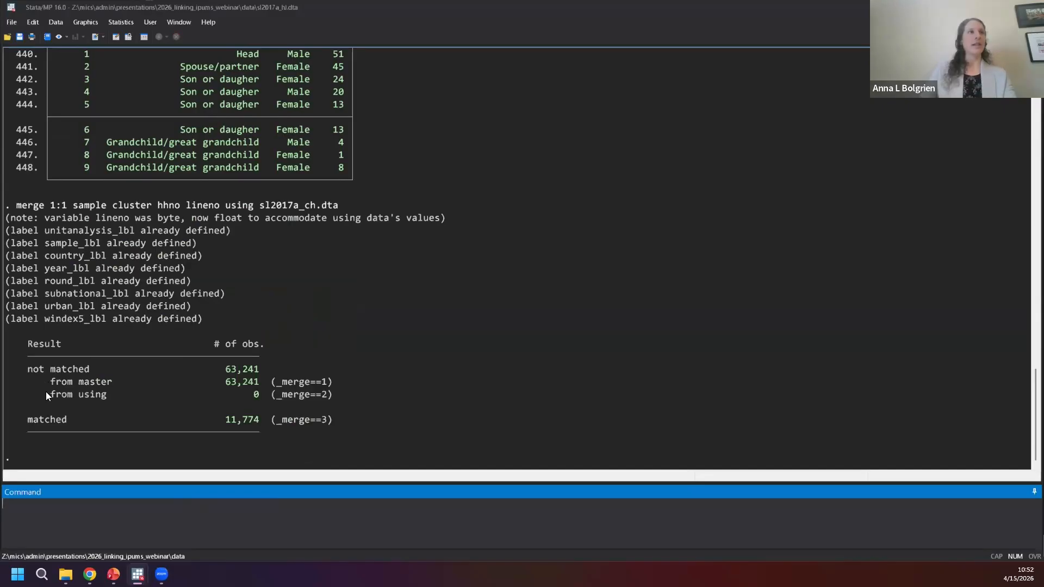
left_click_drag(27, 420, 263, 419)
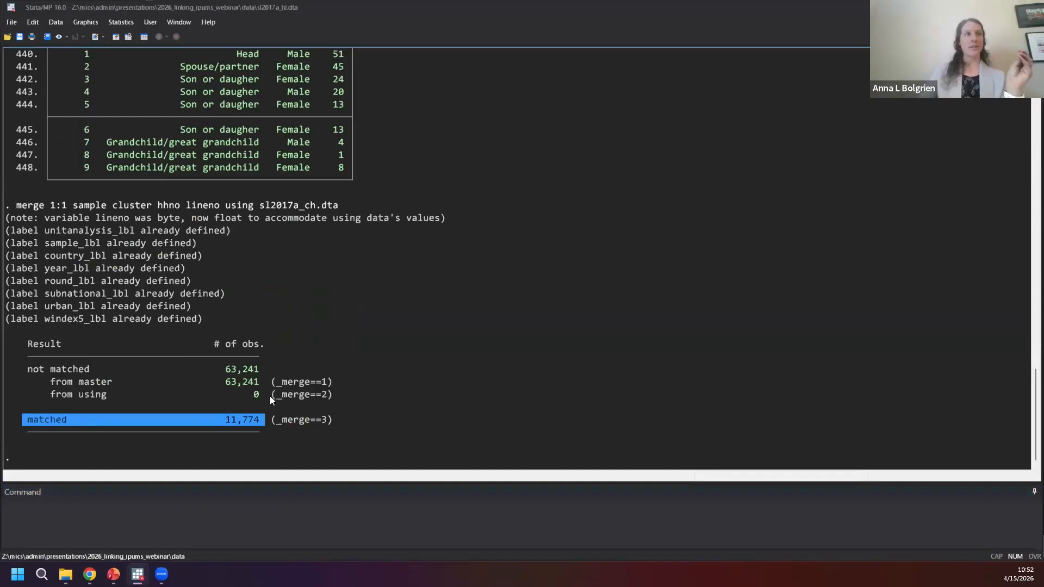
left_click_drag(262, 395, 46, 399)
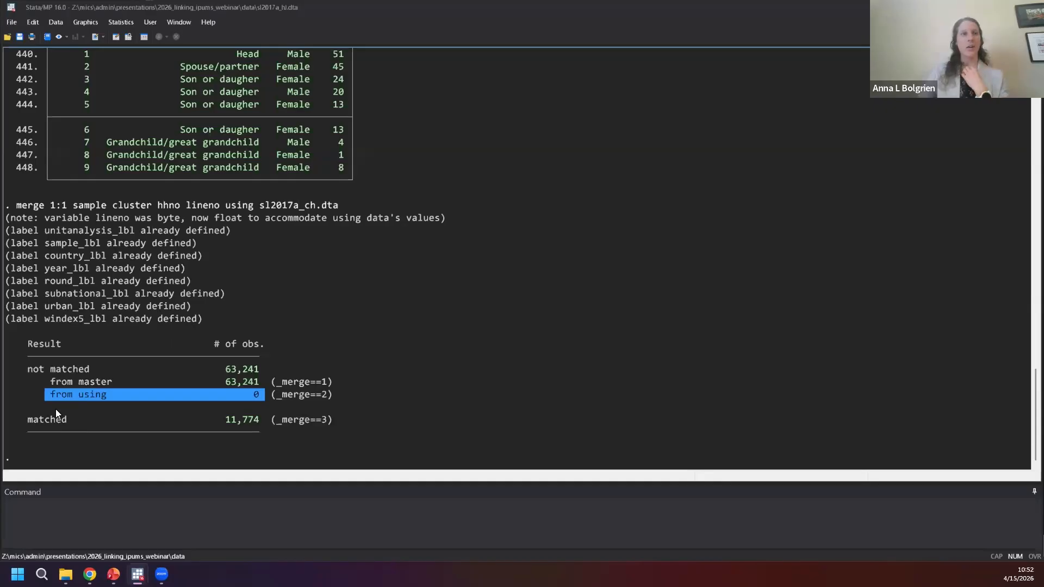
left_click_drag(51, 381, 258, 382)
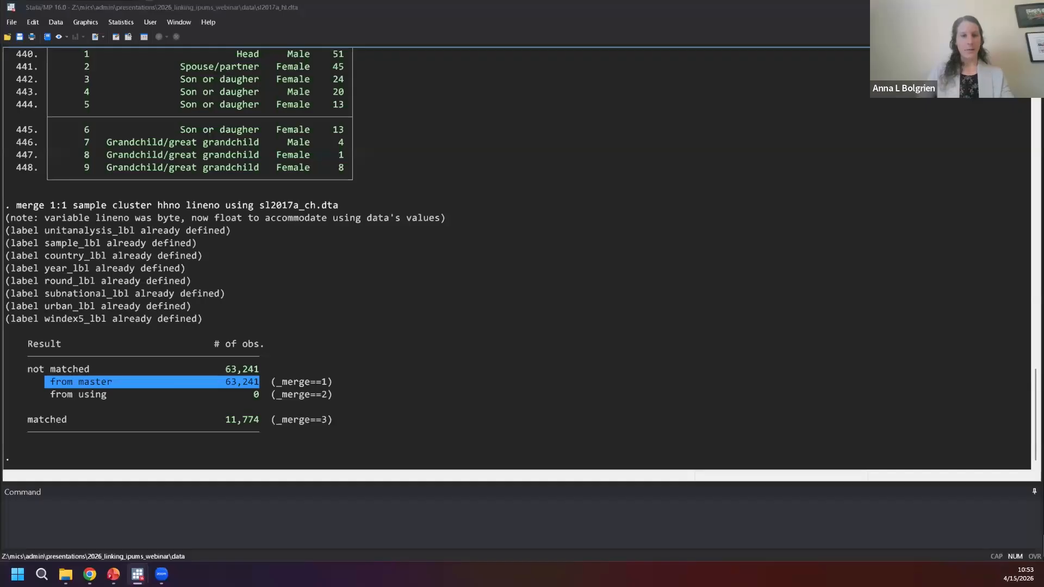
Rename _merge to _mergech, and list lineno, age, sex, agech and sexch for cluster 4, hhno 15 to compare the children's records.
key("ctrl+d")
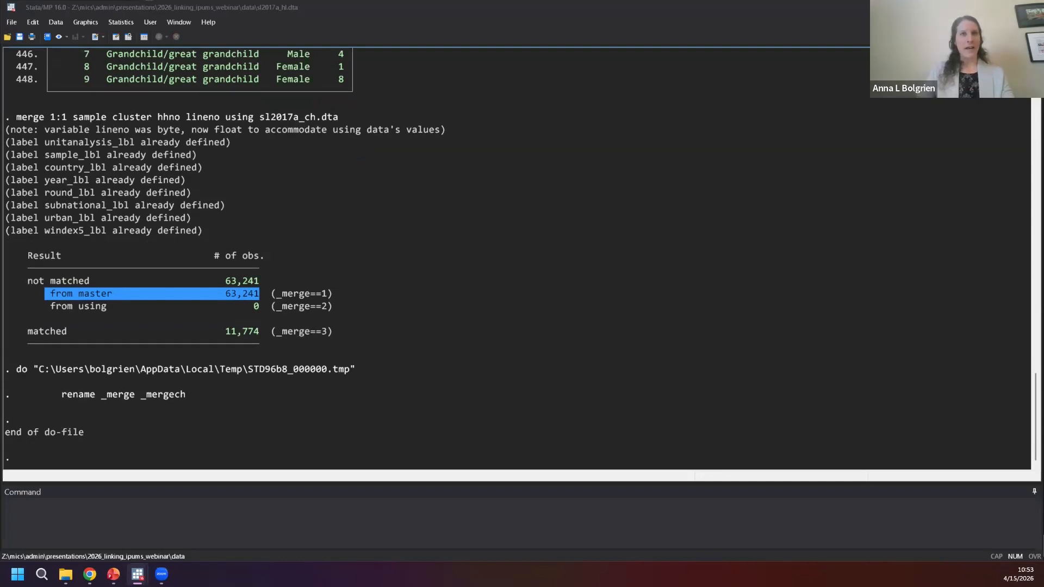
left_click(476, 526)
type("list lineno age sex agech sexch if cluster==4 & hhno==15")
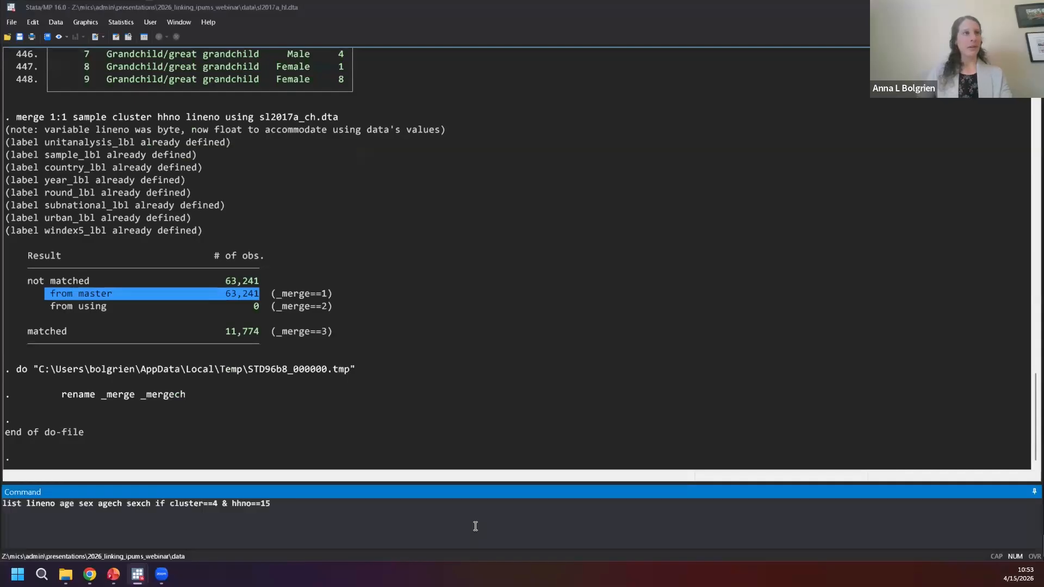
key("Return")
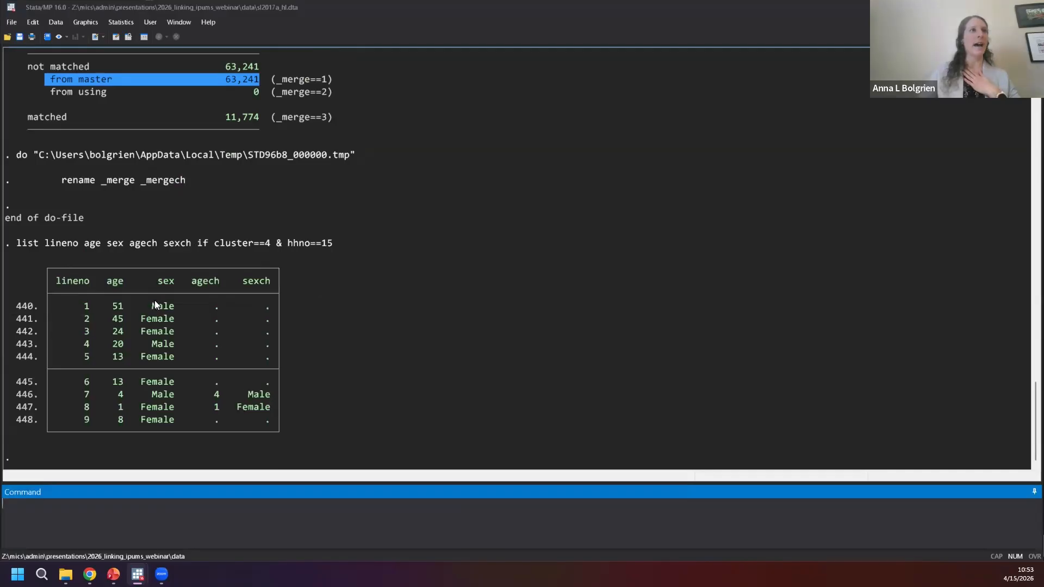
left_click_drag(176, 282, 114, 285)
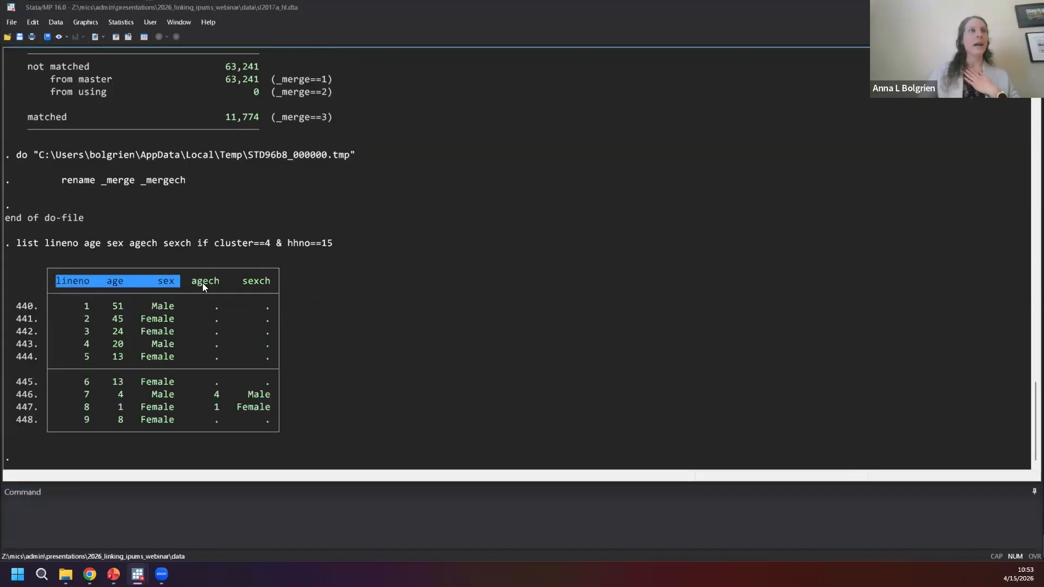
left_click_drag(193, 281, 270, 284)
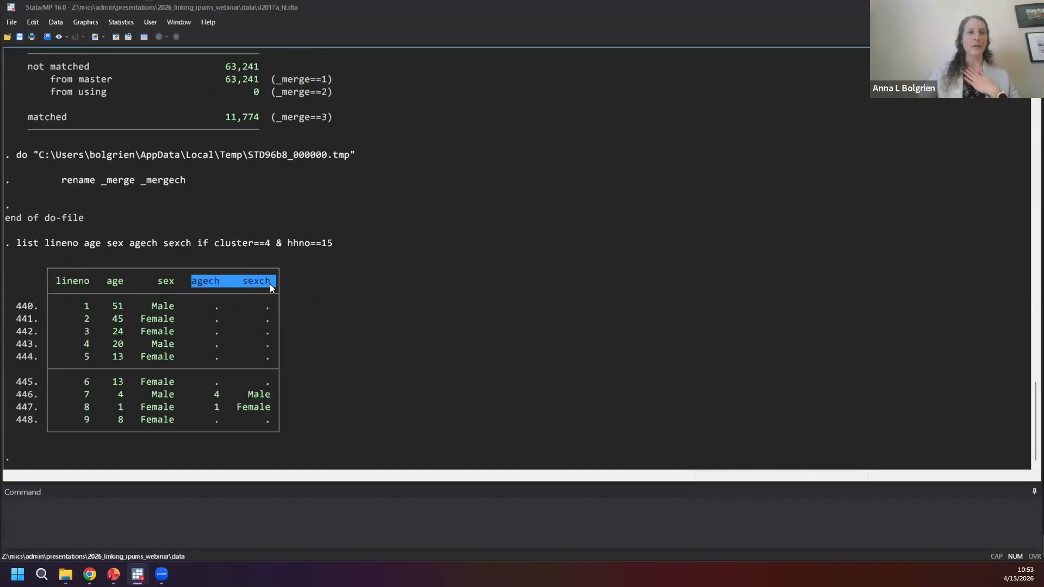
left_click_drag(274, 407, 7, 395)
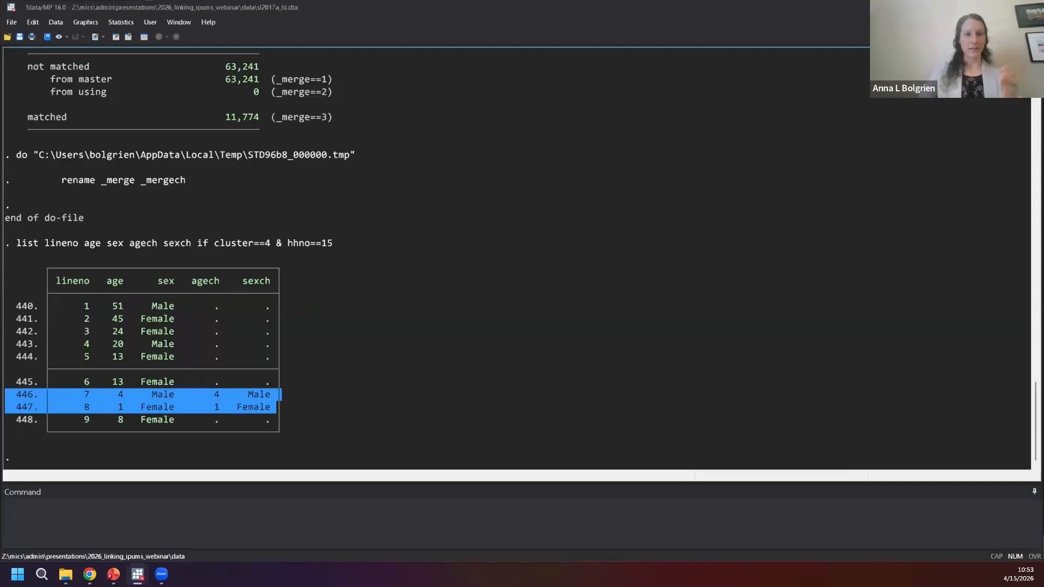
Merge sl2017a_wm.dta m:1 into the data on sample, cluster, hhno and linenomom, and review the matched and using-only rows.
left_click(281, 515)
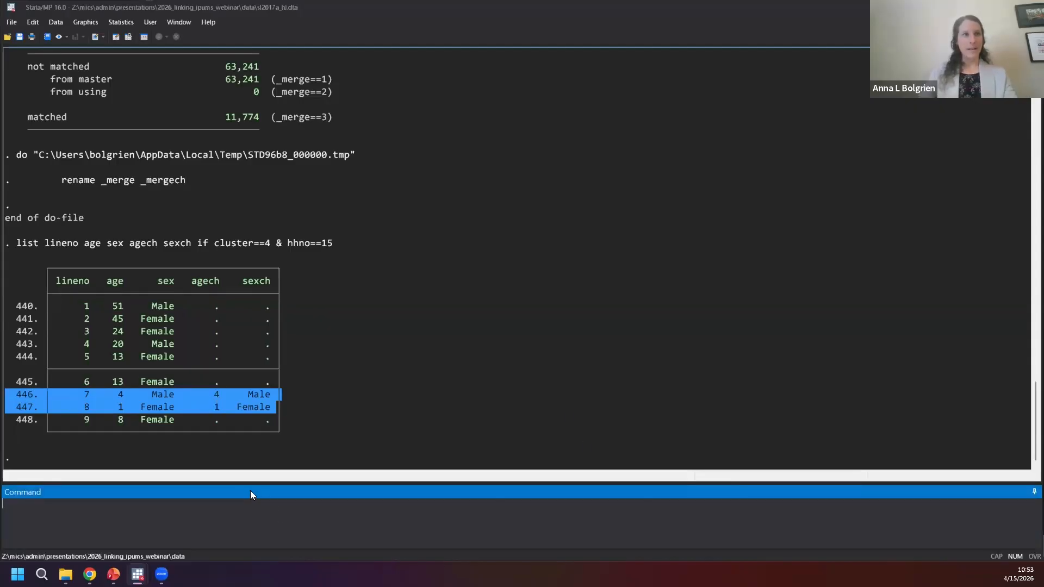
type("merge")
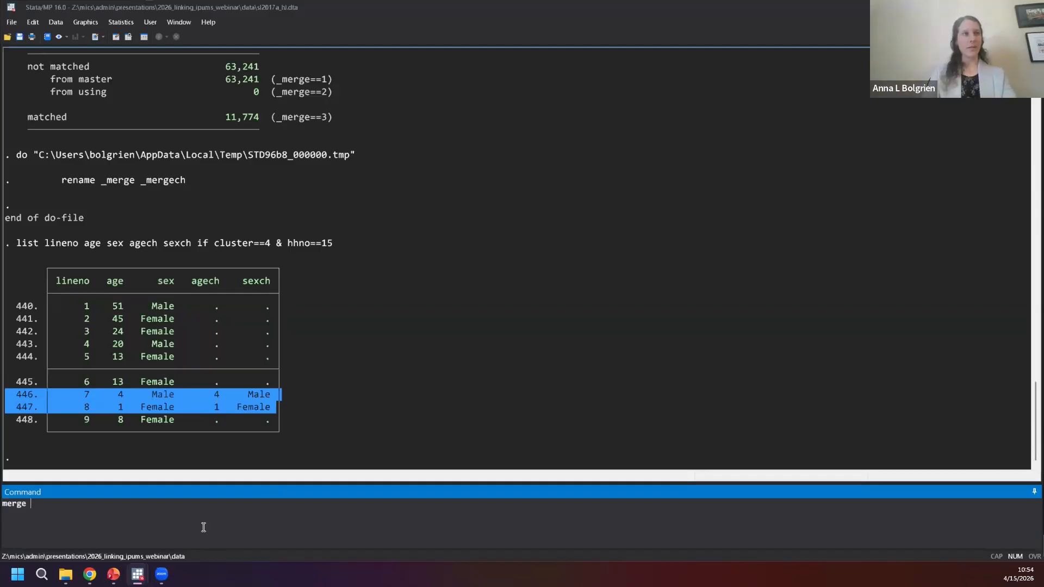
type("m:1")
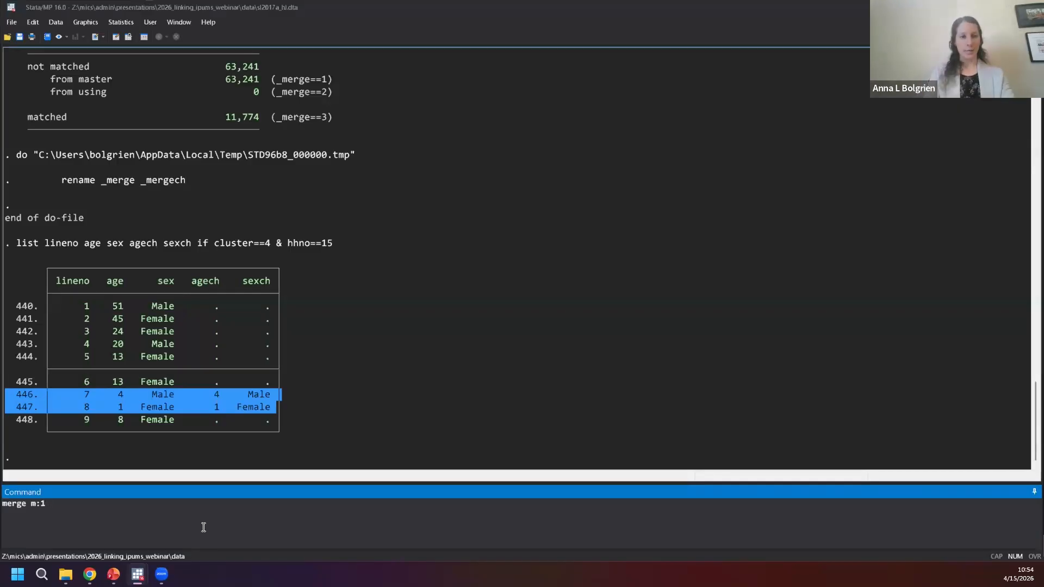
type("sample c")
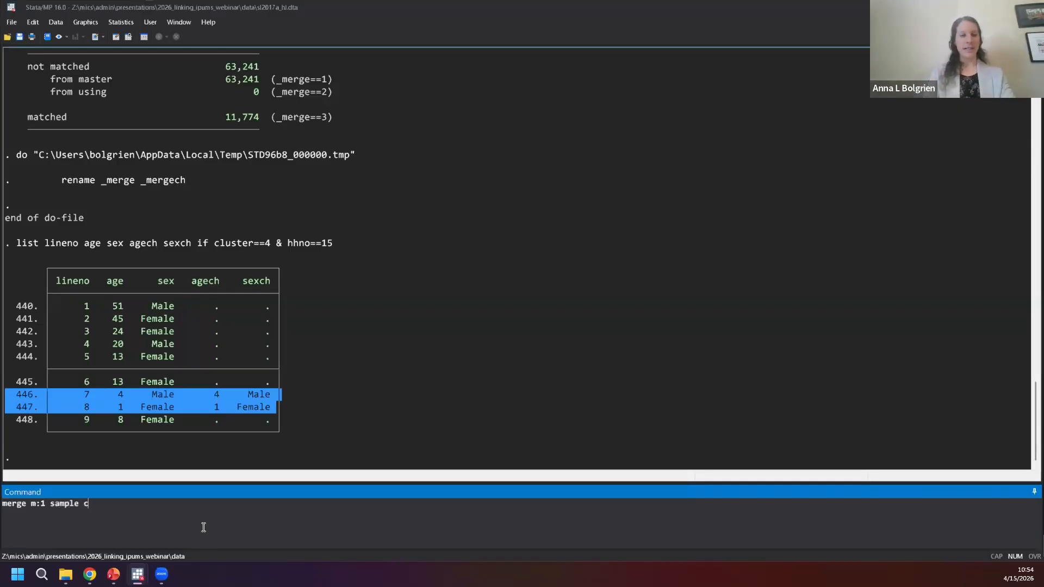
type("luster hhno")
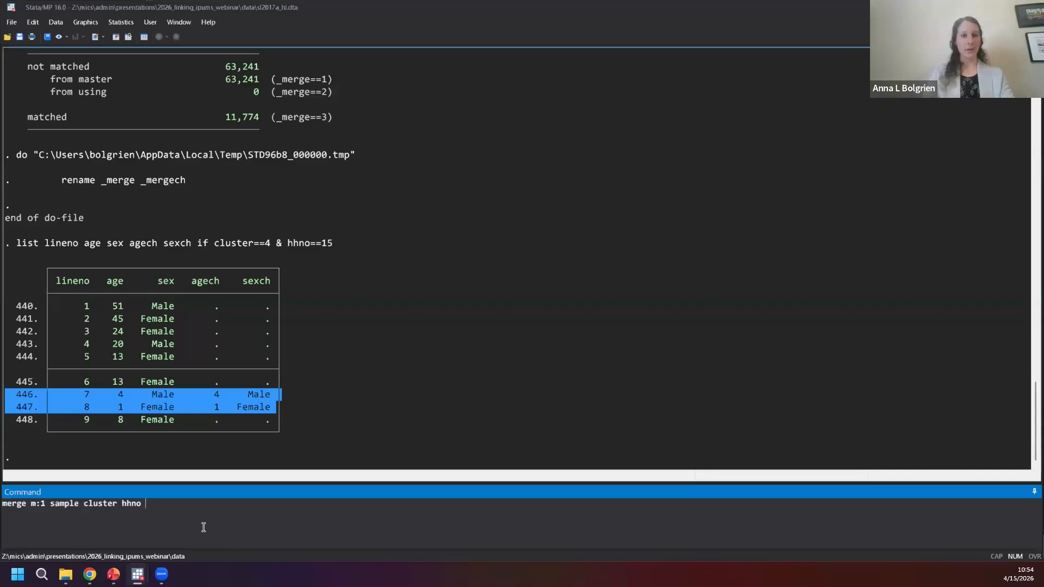
type(" linen")
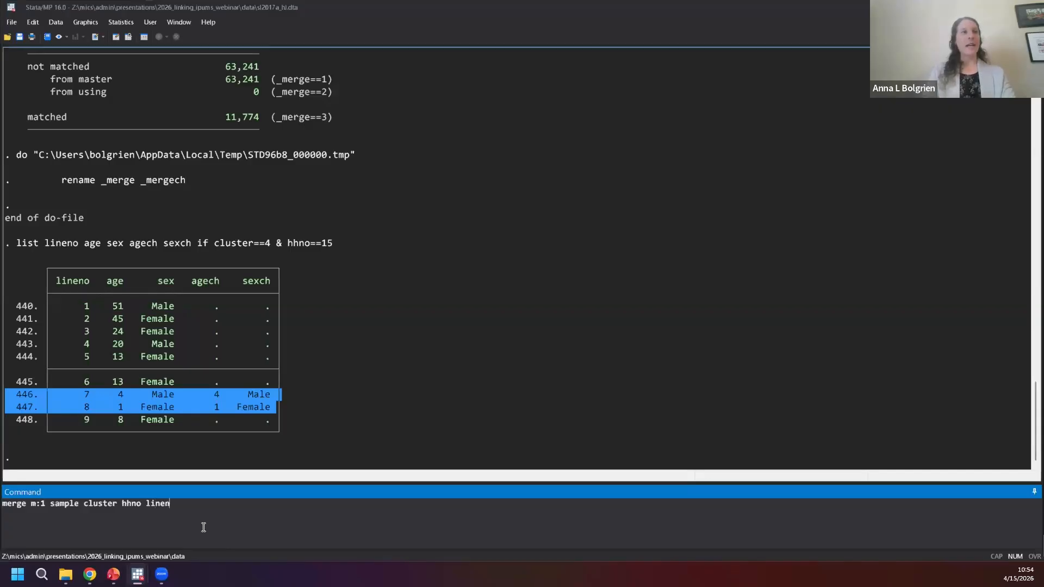
type("omom using sl2")
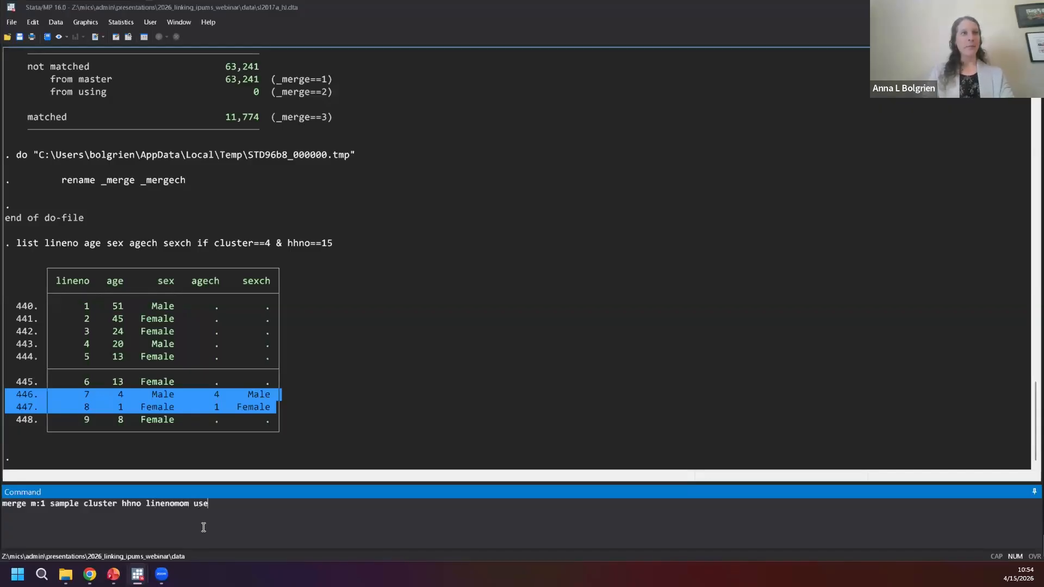
type("017a_wm.dta")
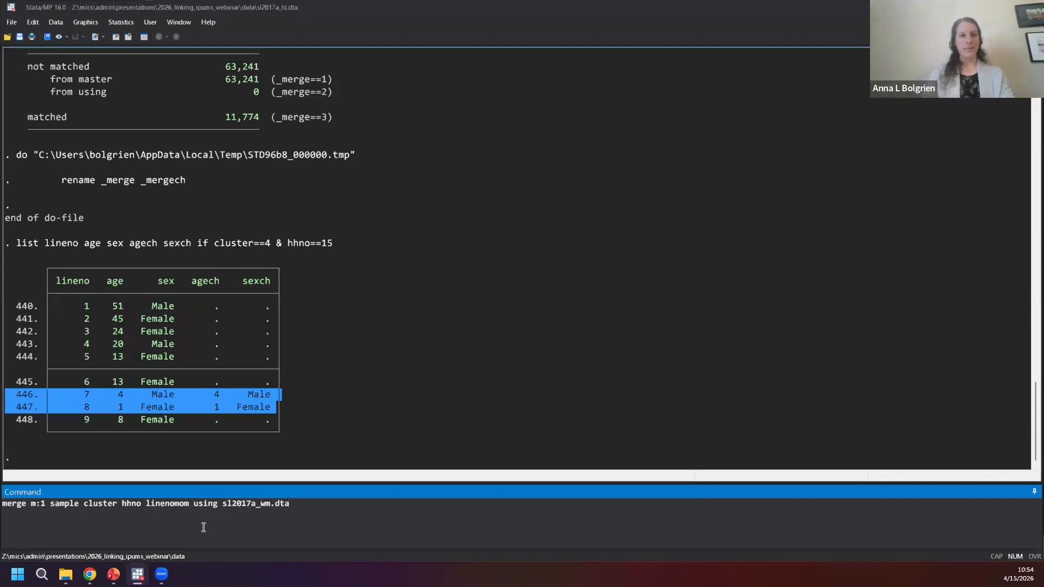
key("Return")
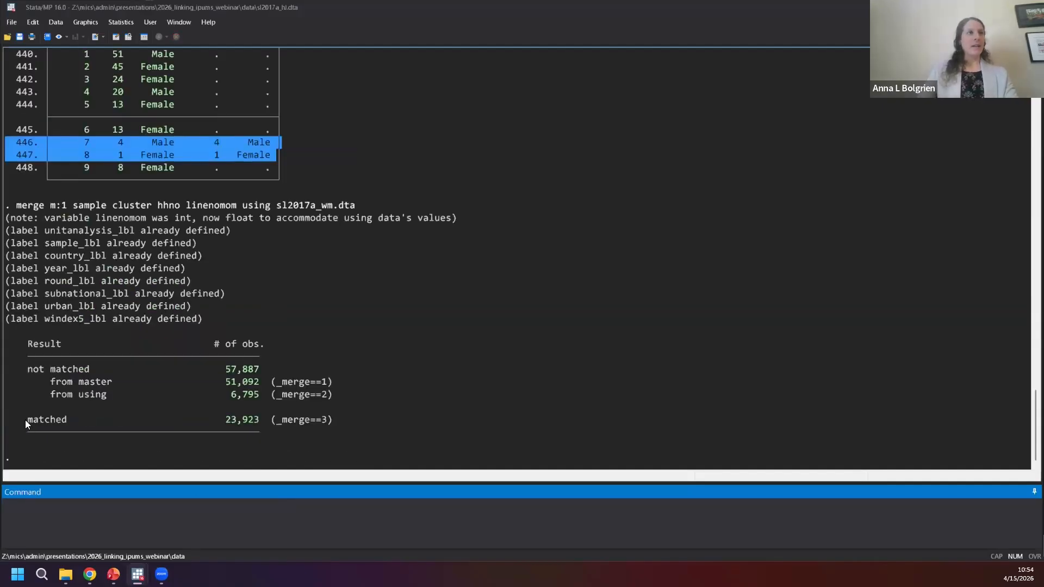
left_click_drag(30, 420, 254, 421)
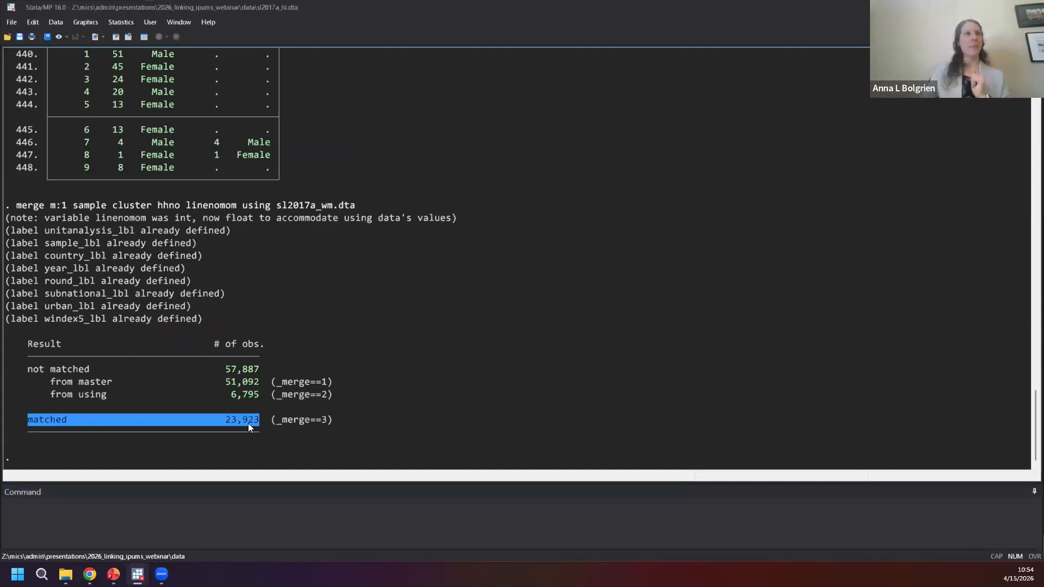
left_click_drag(264, 395, 241, 394)
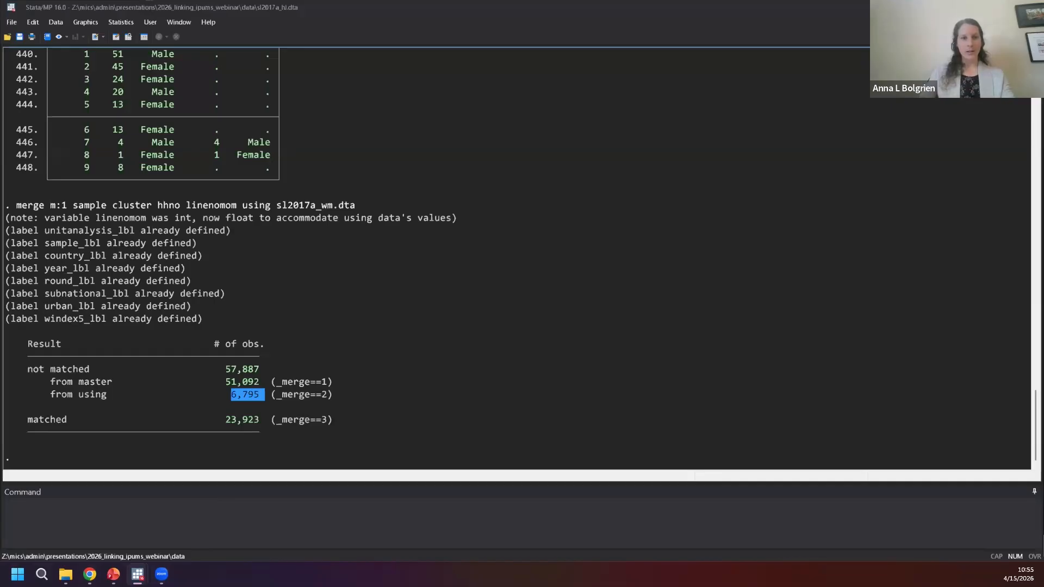
Sort by cluster, hhno and lineno, and list lineno, age, sex, agech, sexch, linenomom, linemc, linewm and agewm for cluster 4, hhno 15.
key("ctrl+d")
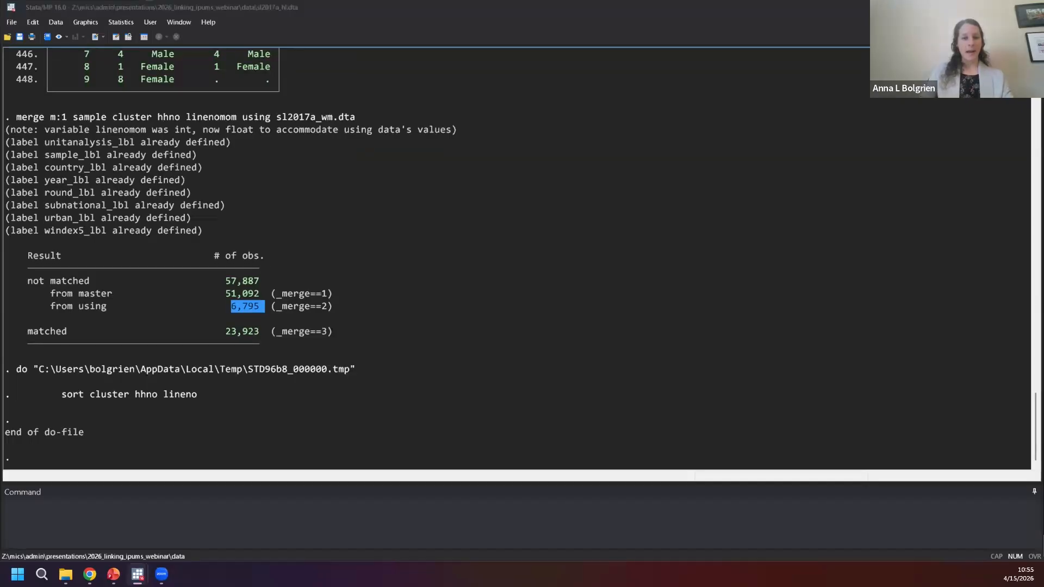
key("ctrl+d")
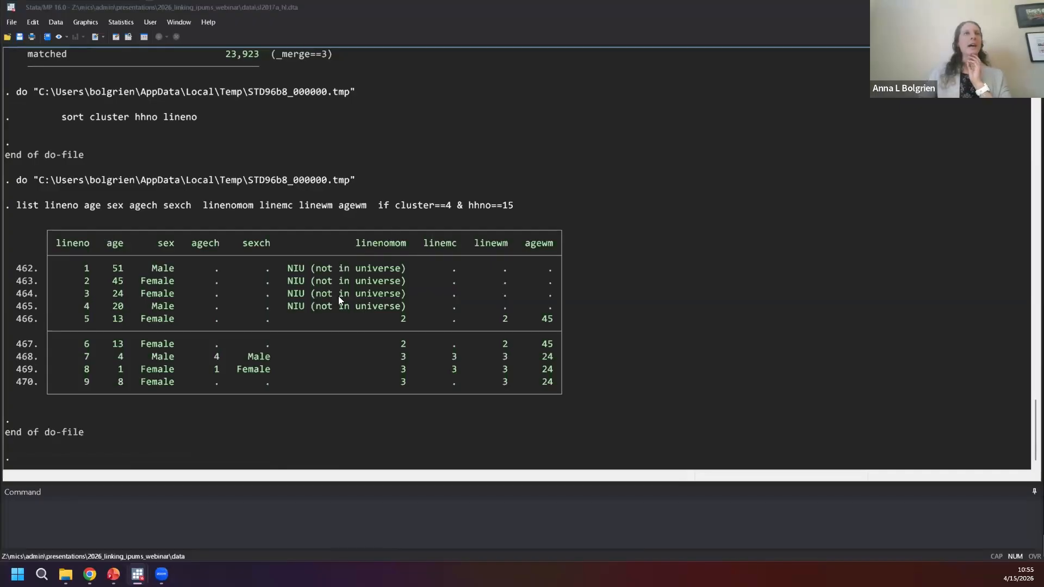
left_click_drag(277, 244, 192, 247)
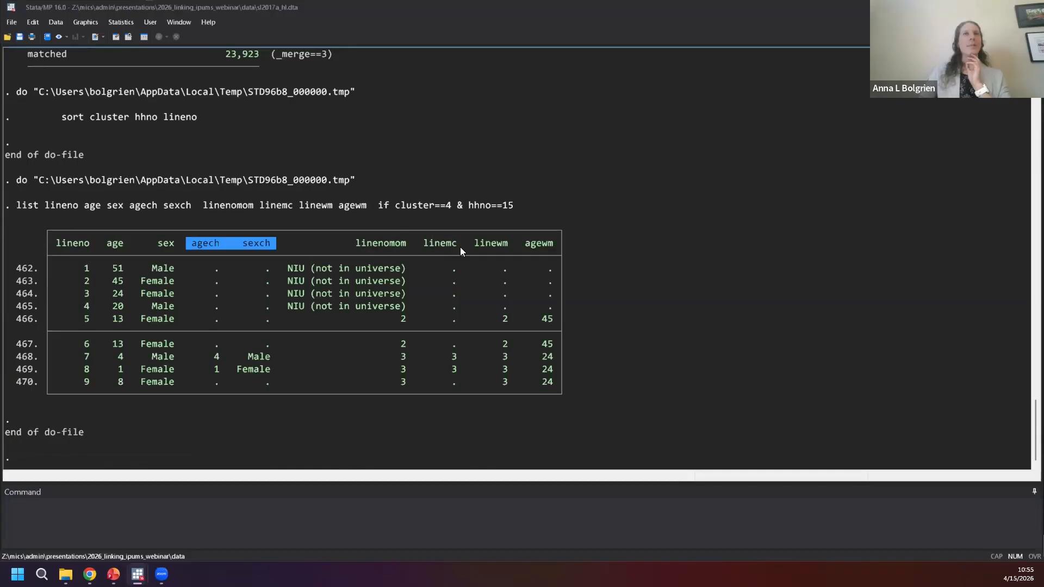
left_click_drag(470, 245, 551, 247)
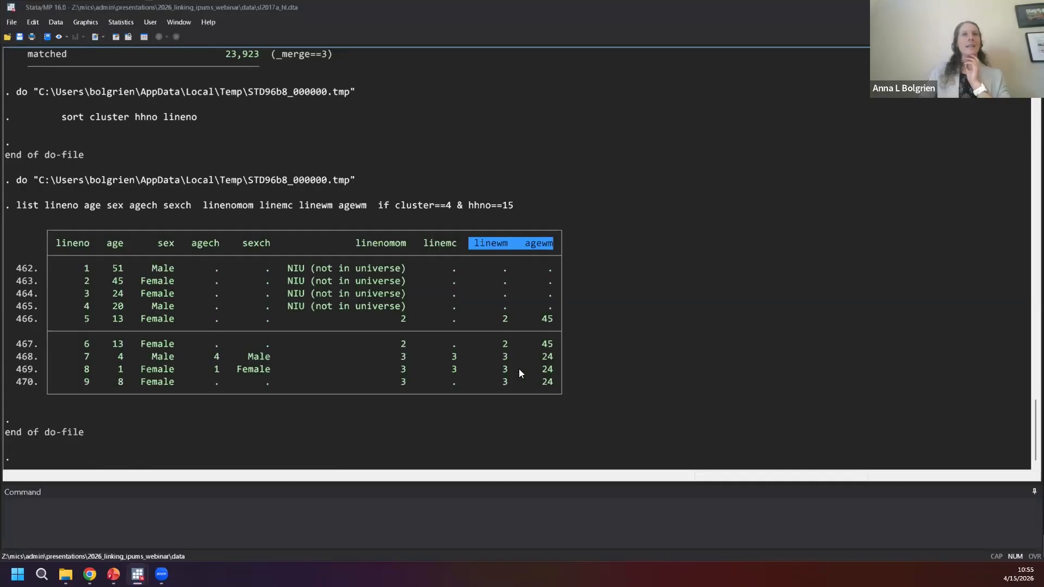
left_click_drag(555, 369, 14, 360)
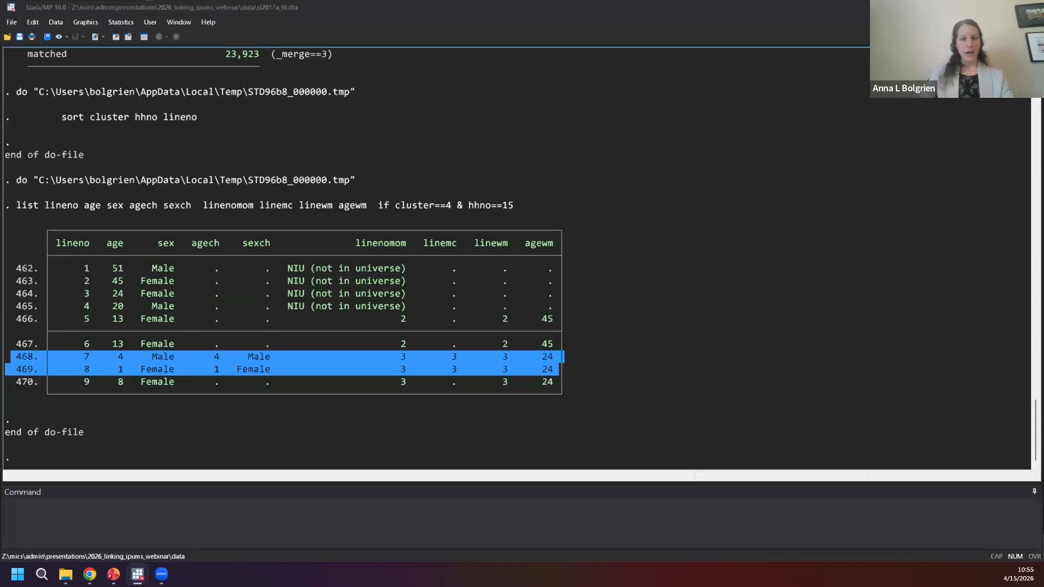
List lineno, agech, sexch, linenomom and linemc for cluster 4, hhno 15, limited to members with non-missing agech.
key("ctrl+d")
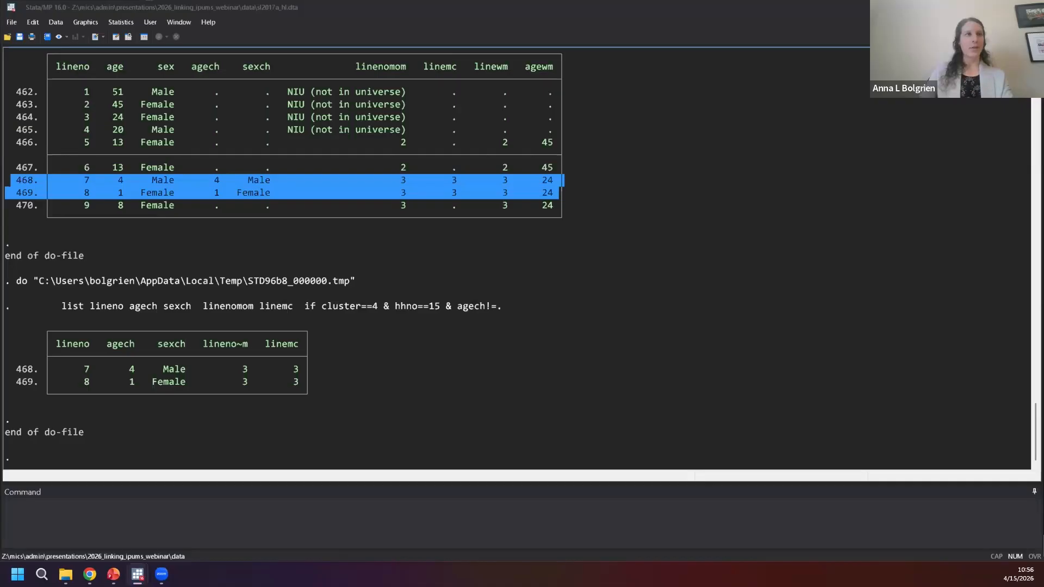
Generate biomom equal to 1 where linemc equals linenomom and linemc is not missing.
left_click(599, 513)
type("gen b")
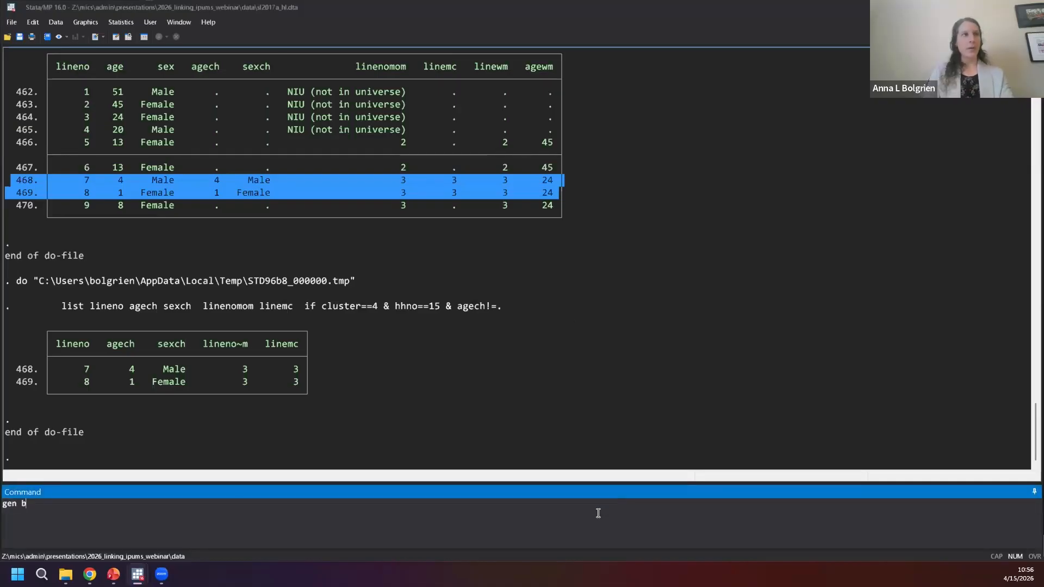
type("iomom=1")
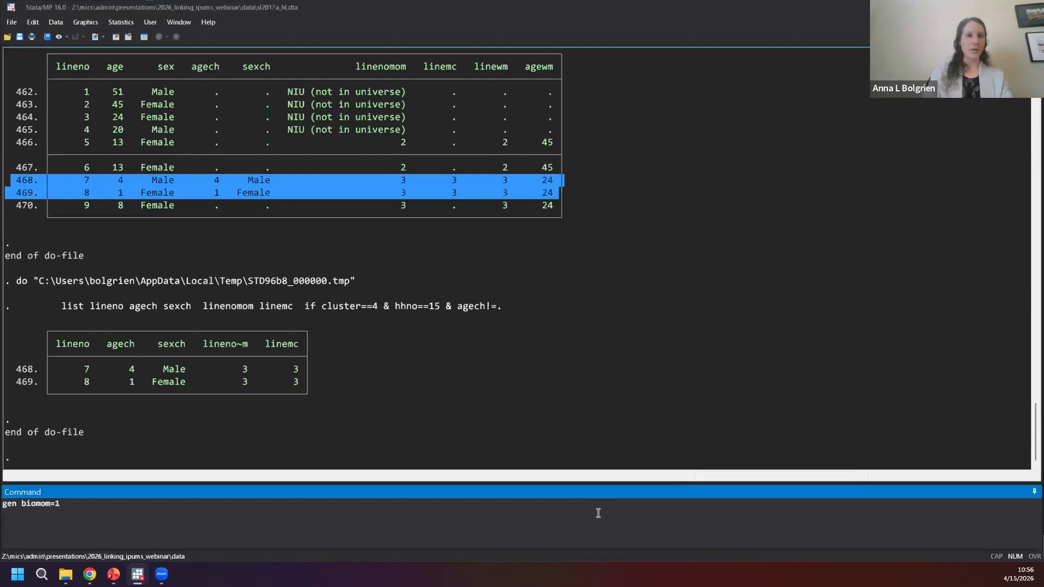
type(" if li")
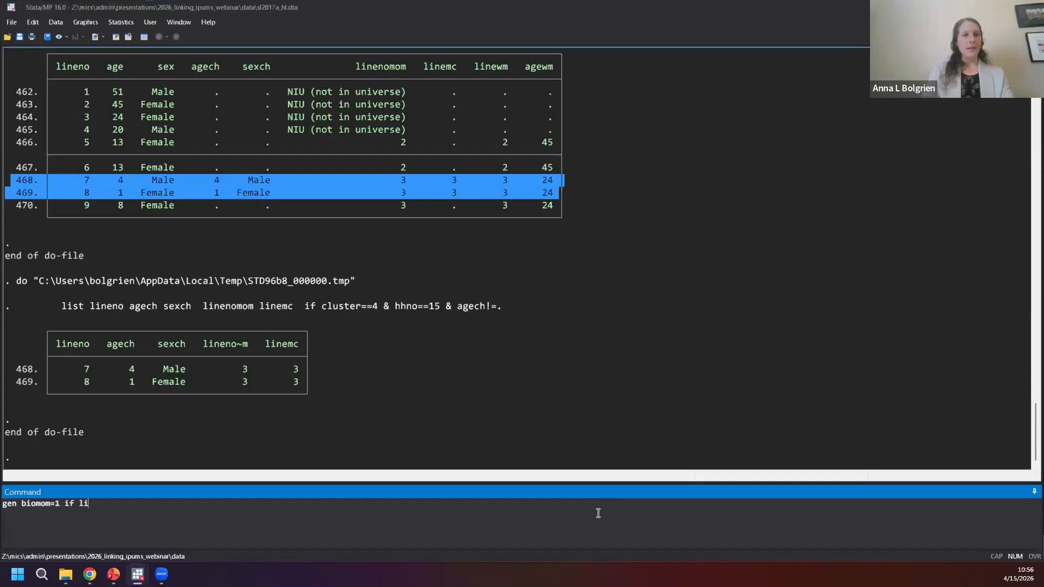
type("nemc==linenomom")
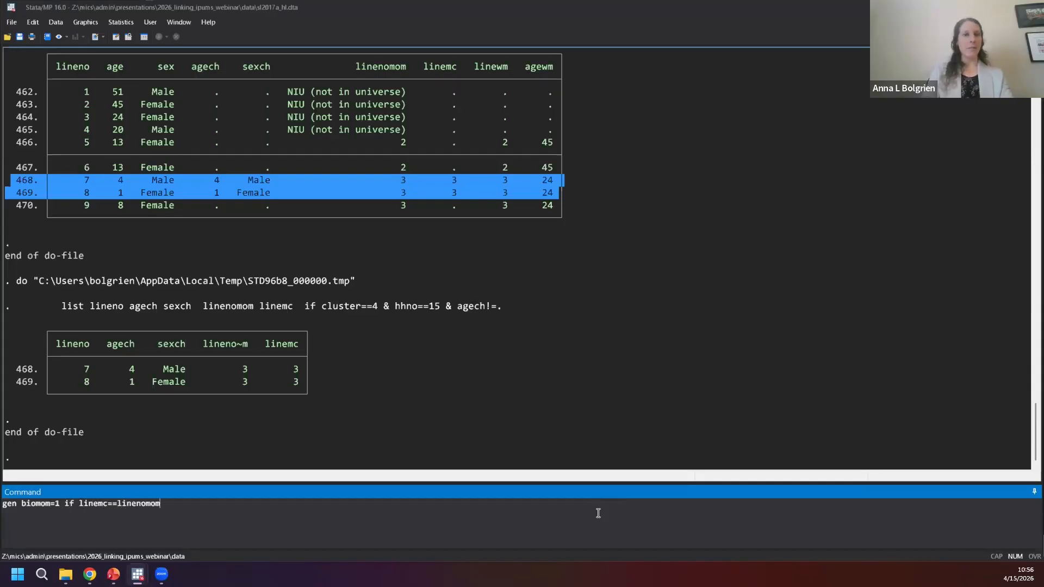
type(" & l")
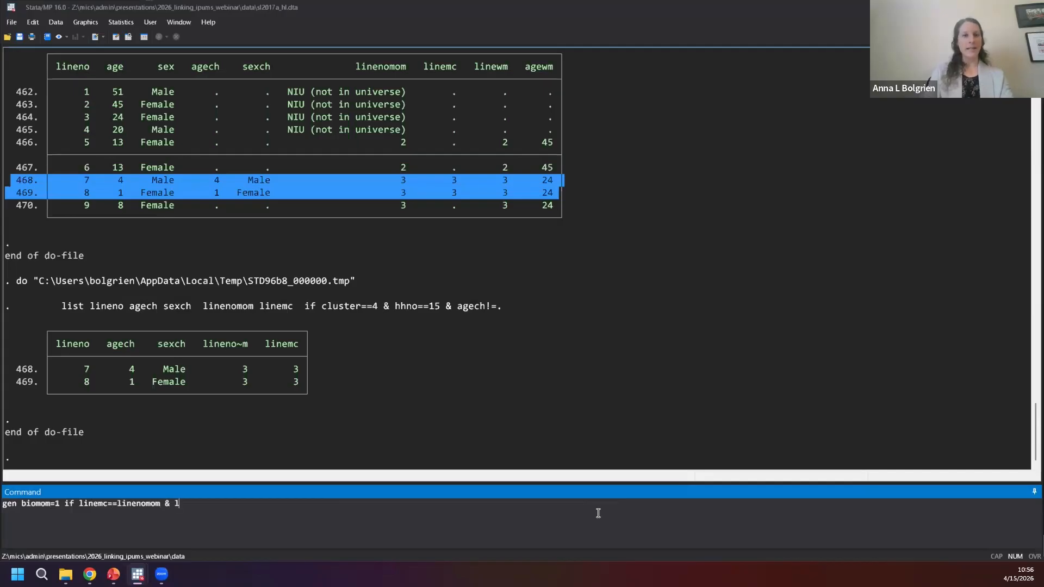
type("inemc!=.")
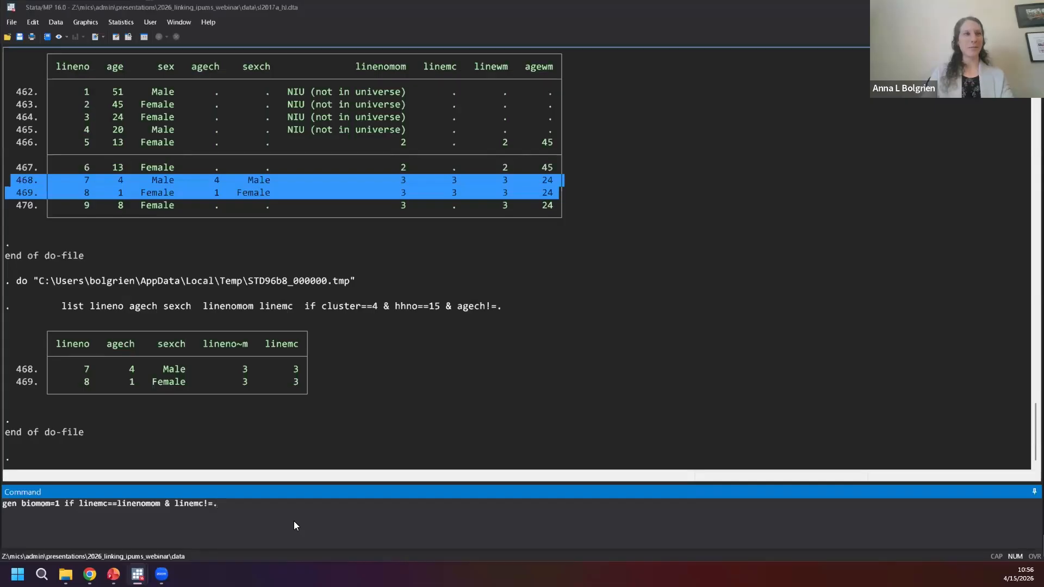
key("Return")
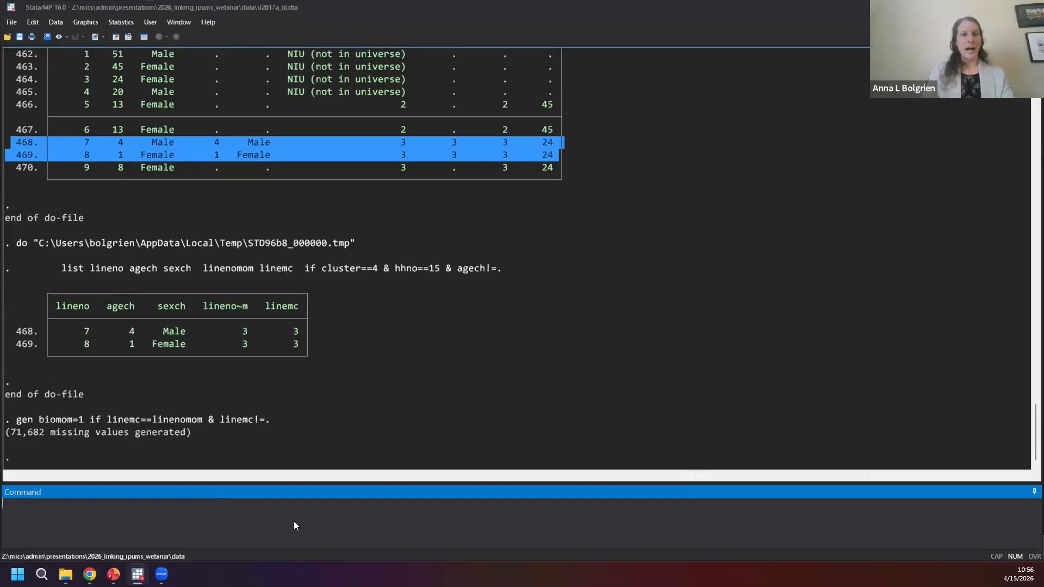
Replace biomom with 0 where linemc differs from linenomom and linemc is not missing.
type("replace")
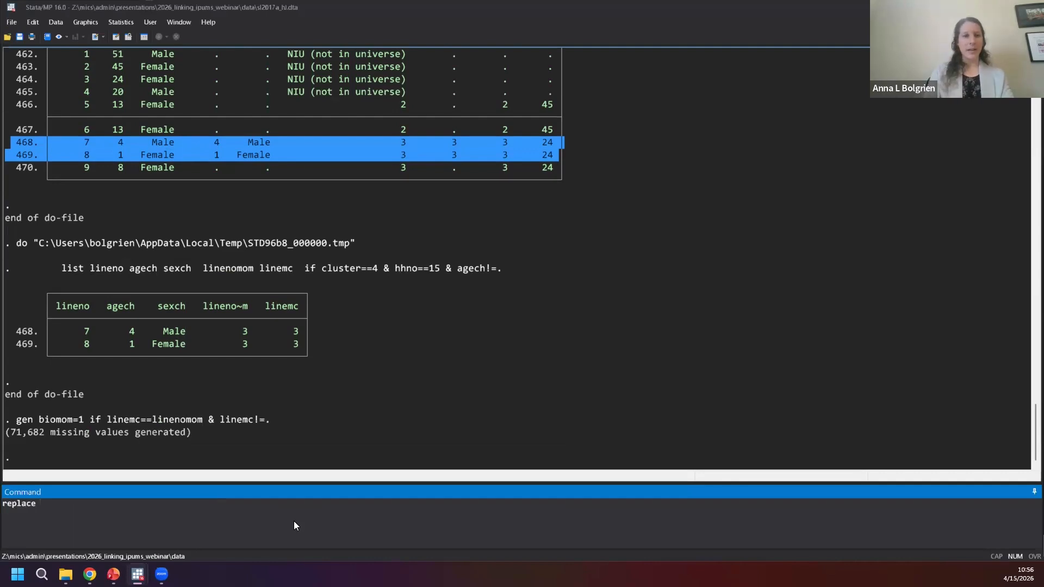
type(" biomom")
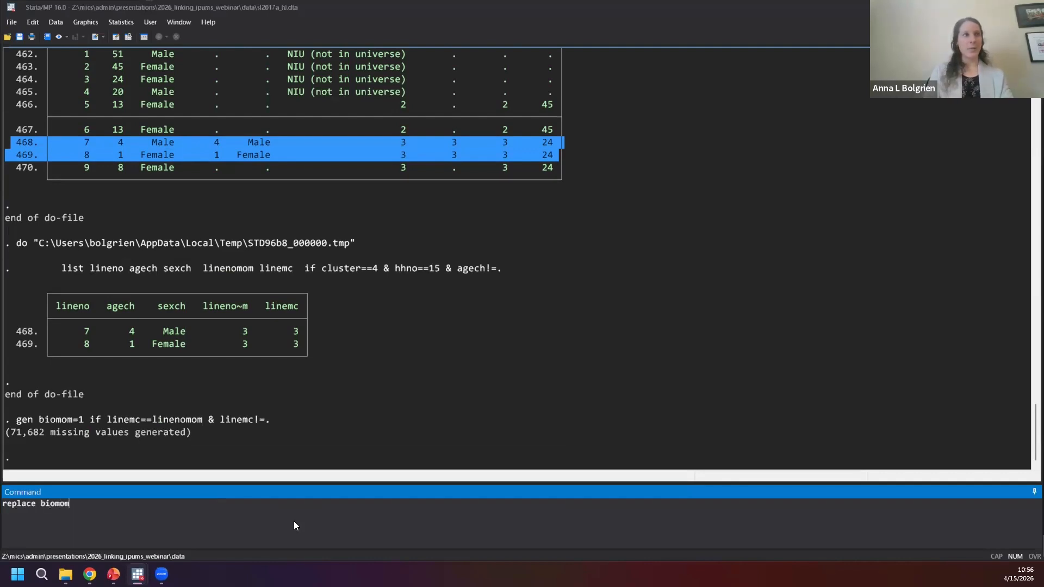
type("=0 if linem")
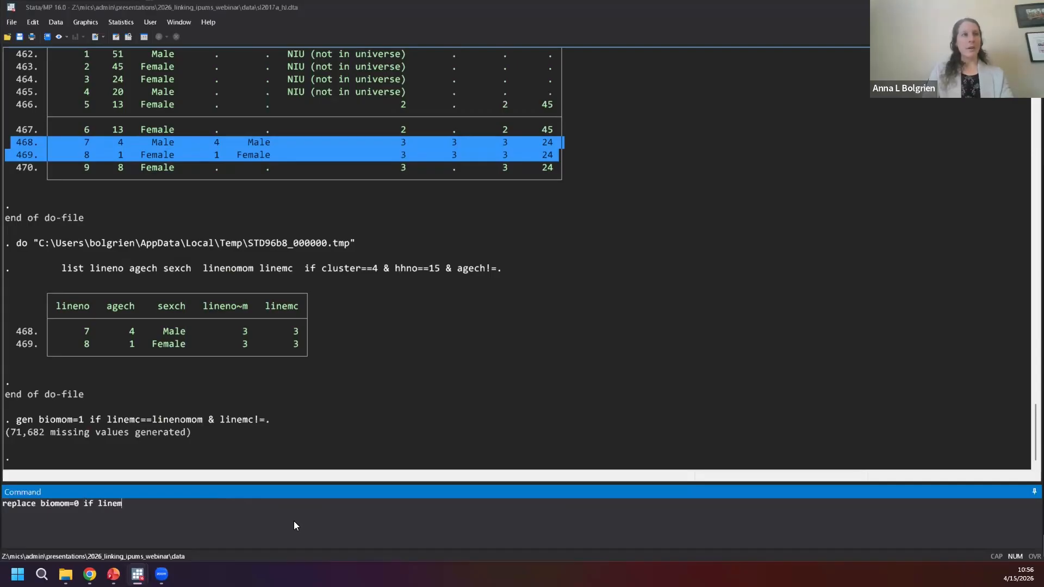
type("c!=")
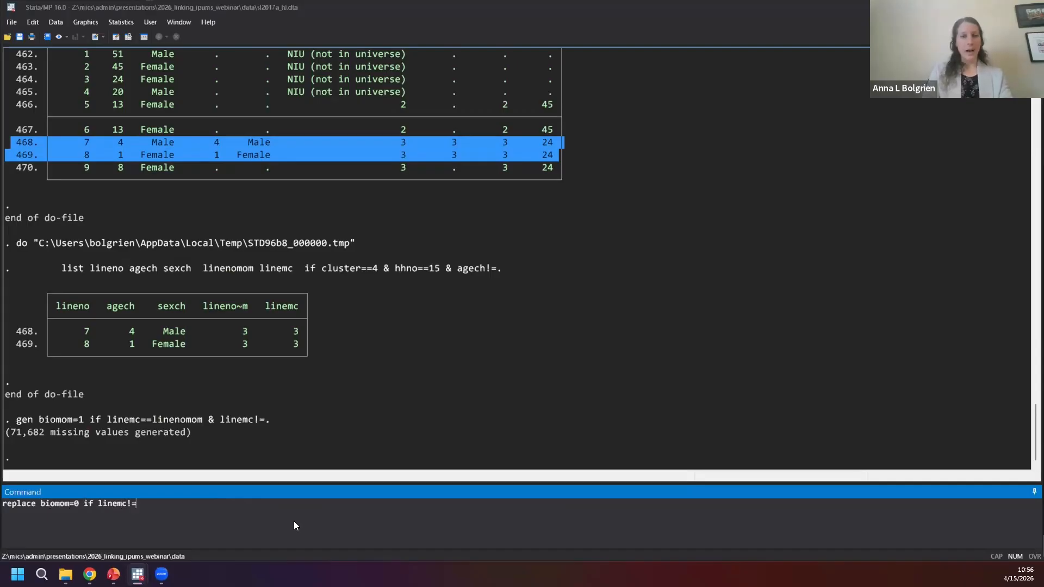
type("linenomom ")
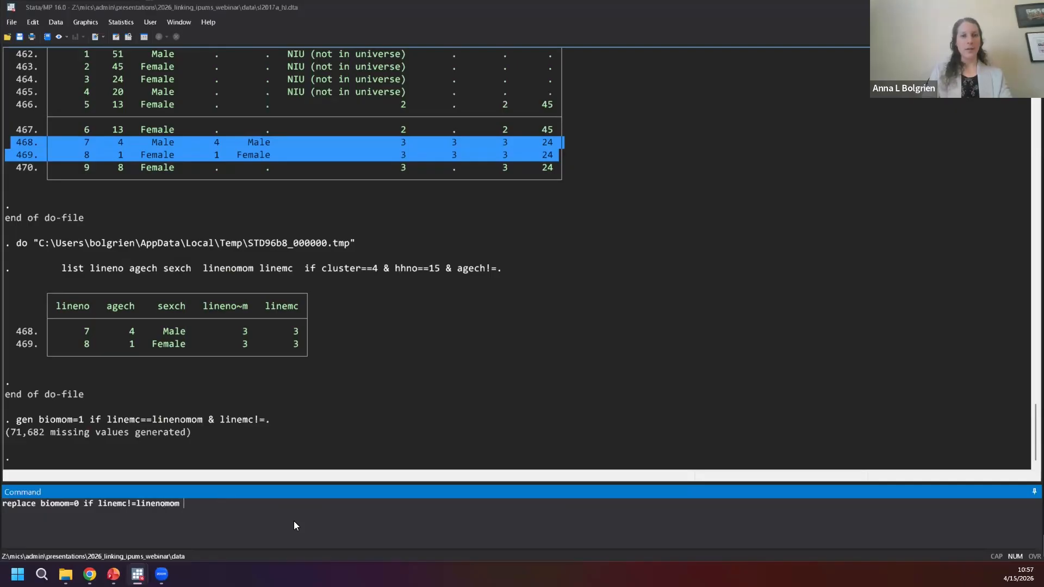
type("& ")
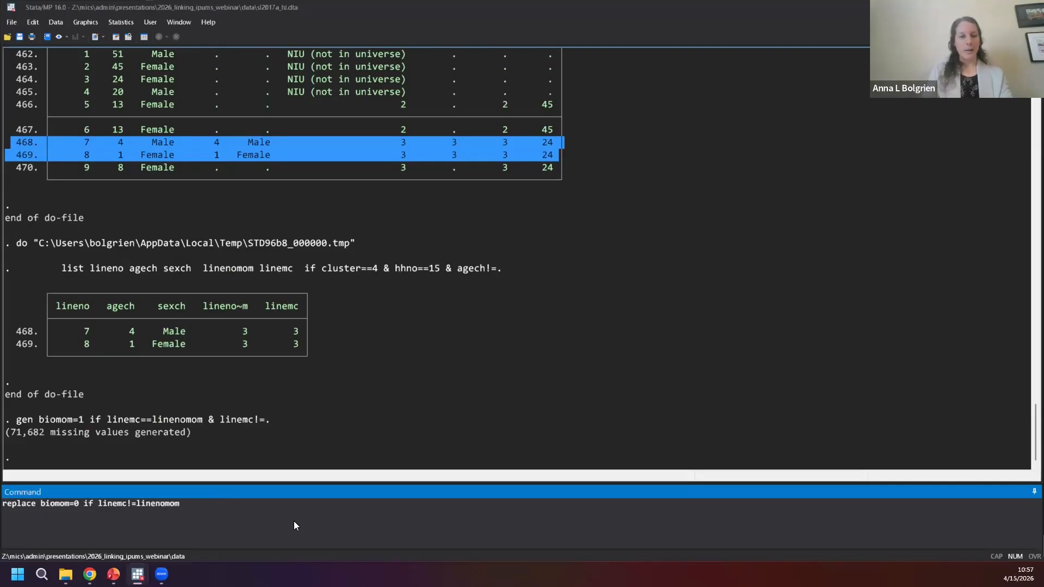
type("linemc")
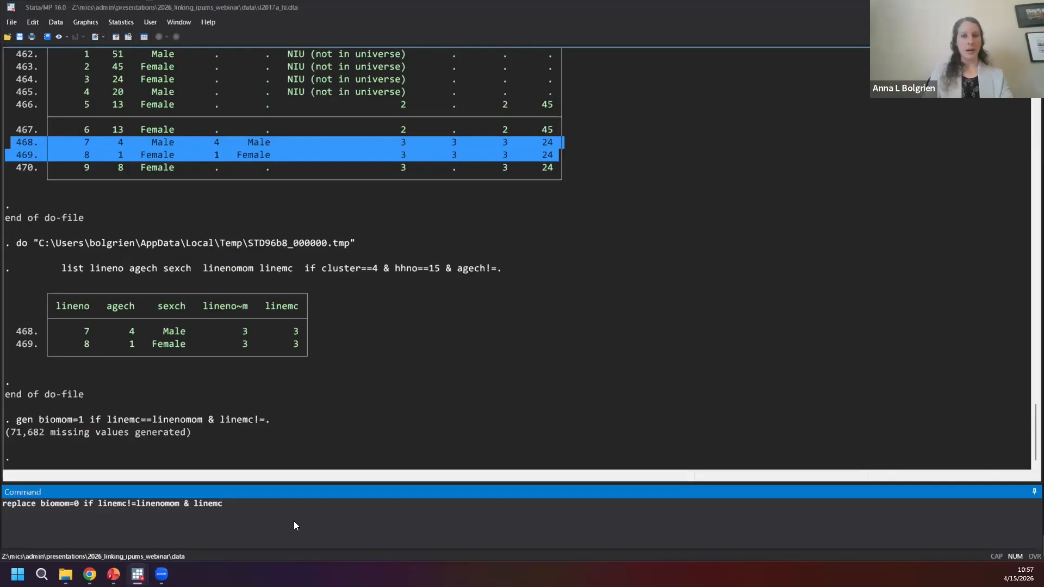
type("!=.")
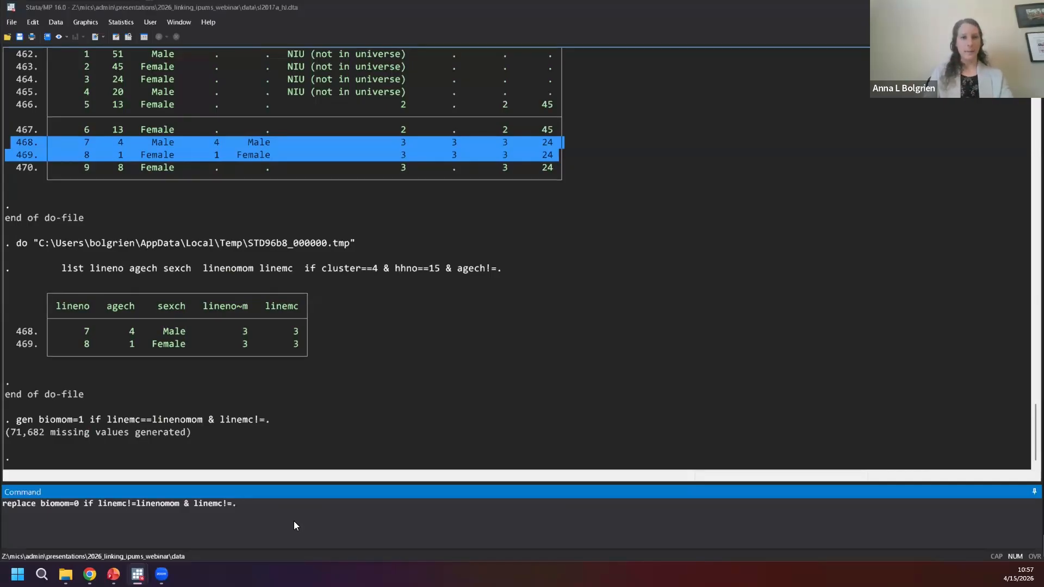
key("Return")
Tabulate biomom and examine the frequencies and percentages for its values 1 and 0.
type("tab biomom")
key("Return")
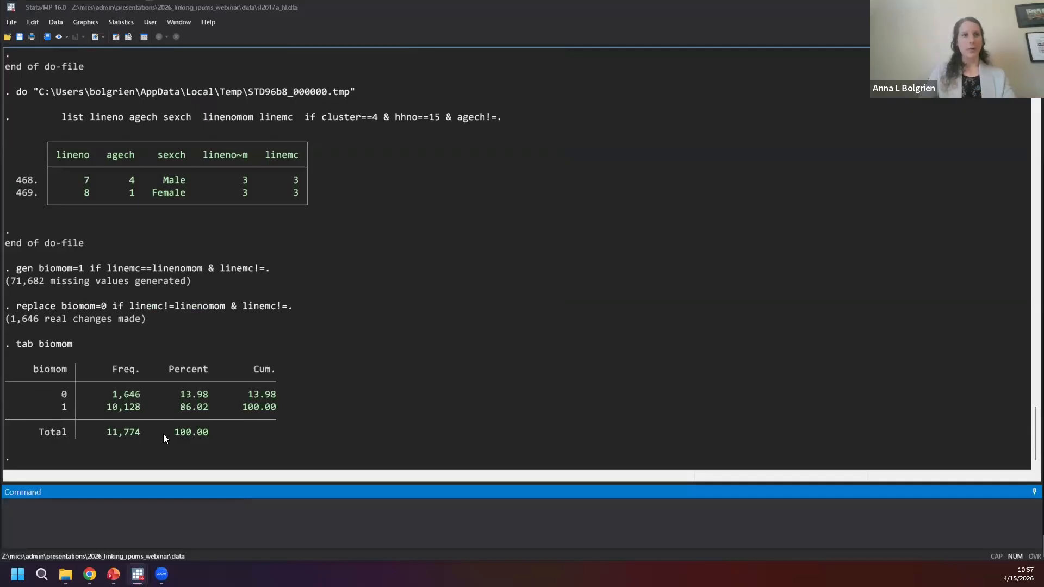
left_click(88, 408)
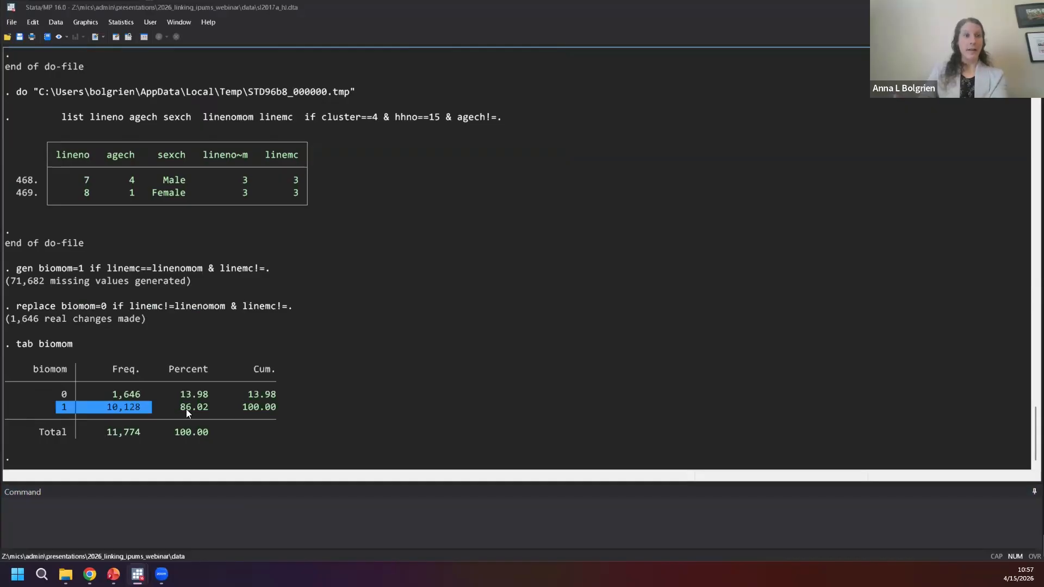
left_click_drag(57, 394, 218, 395)
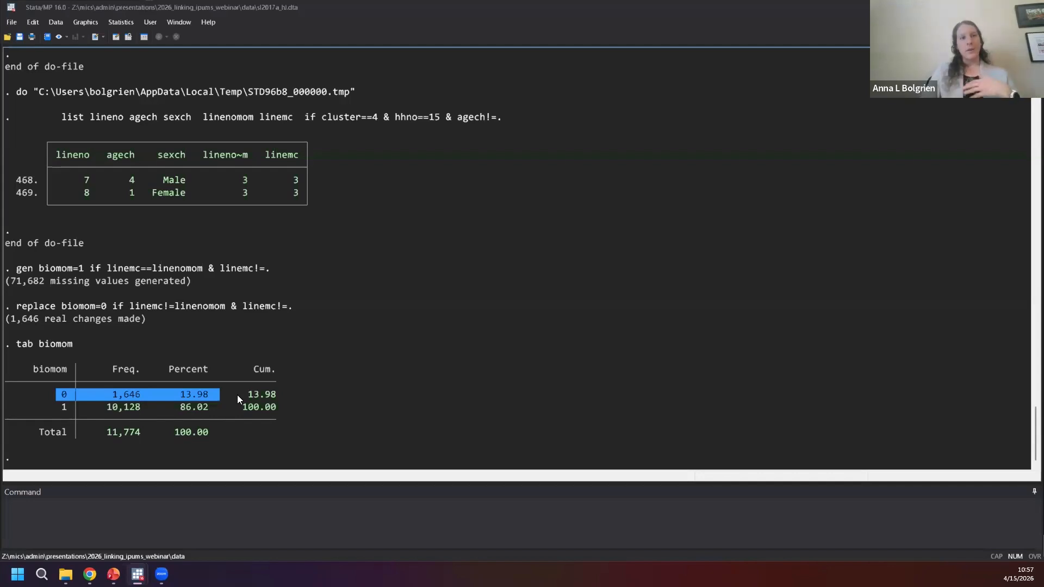
left_click(228, 400)
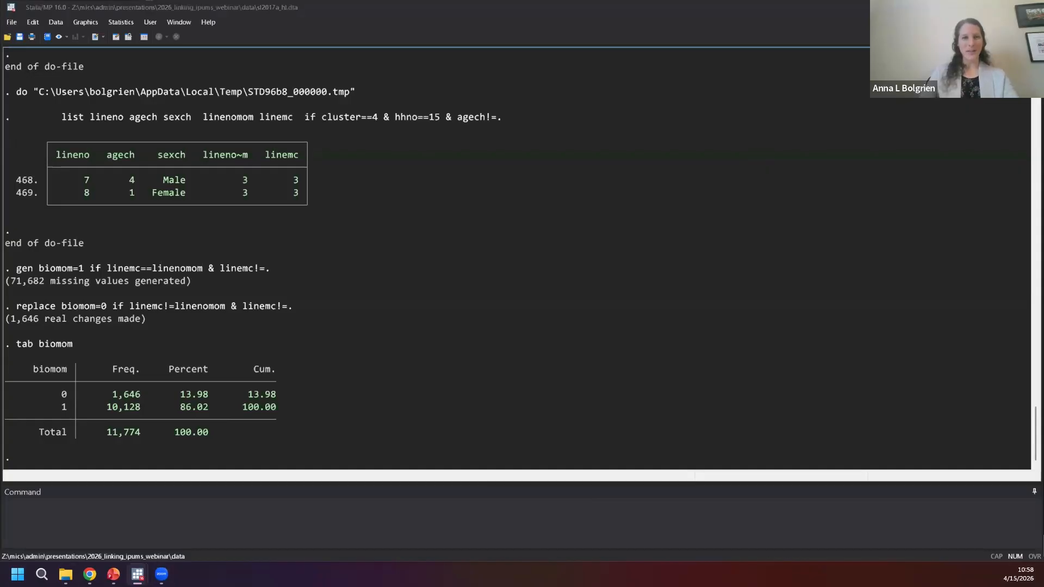
List lineno, relate, sex, age, linenomom, linemc and biomom for cluster 20, hhno 9, and review the rows of lines 3, 4 and 6.
left_click(517, 526)
type("list lineno relate sex age linenomom linemc biomom if cluster==20 & hhno==9")
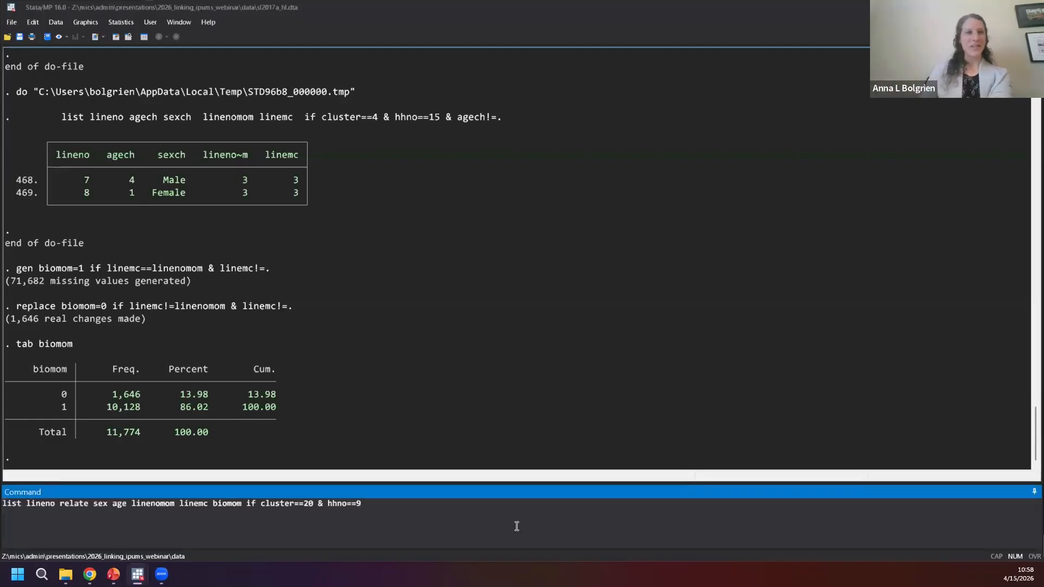
key("Return")
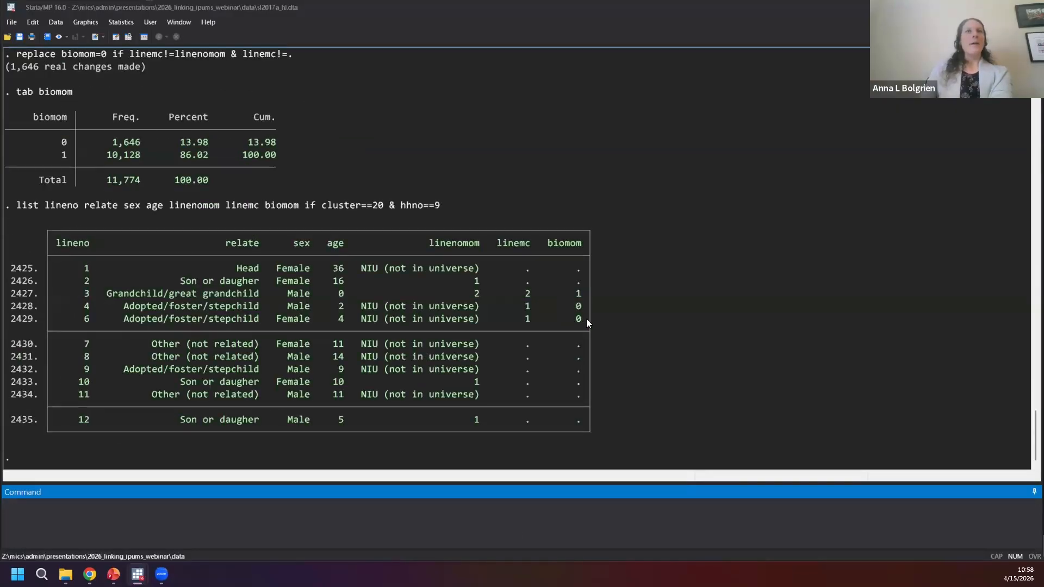
left_click_drag(590, 326, 8, 293)
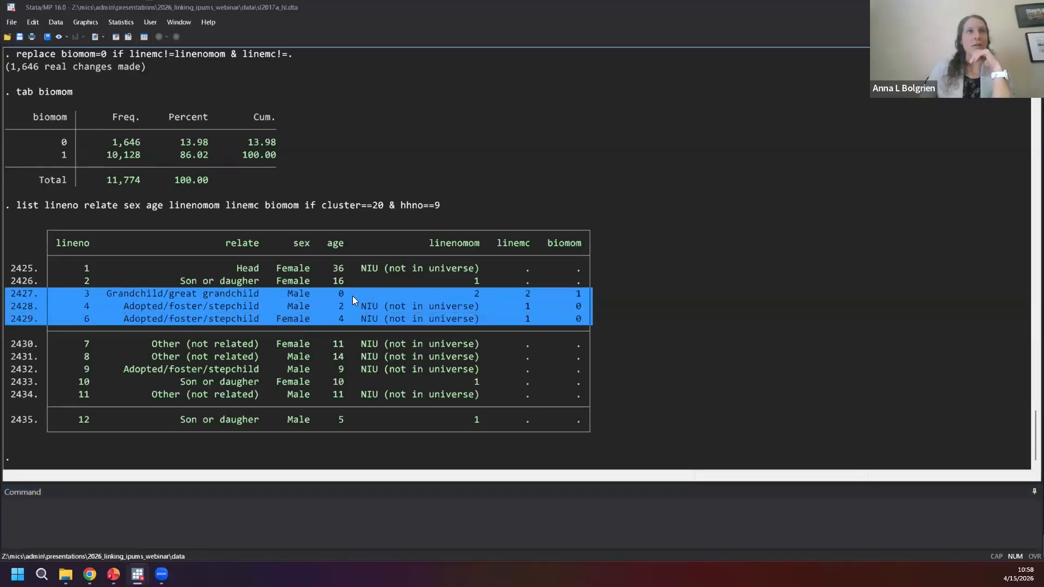